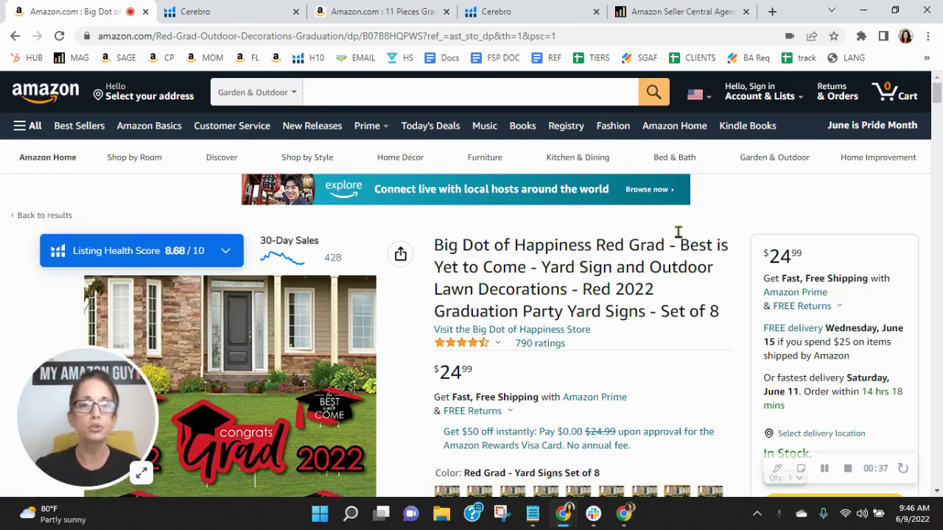
- Switch to the Cerebro keyword report for the Red Grad yard sign (2,006 keywords)
key("ctrl+Tab")
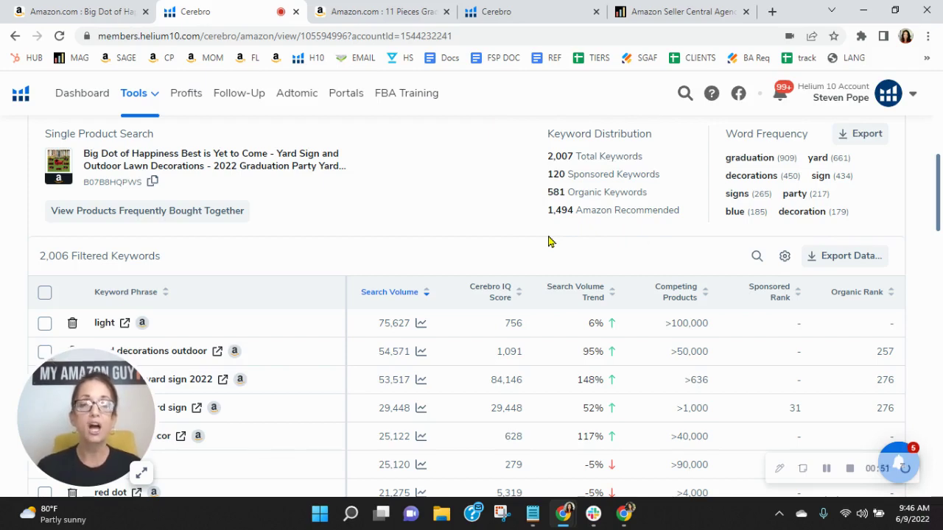
scroll(665, 204, "up", 1)
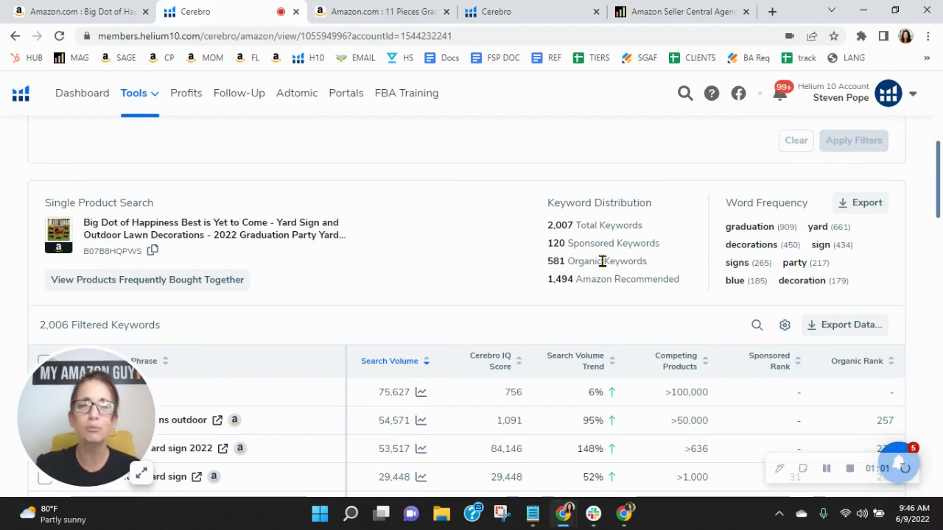
scroll(602, 260, "down", 1)
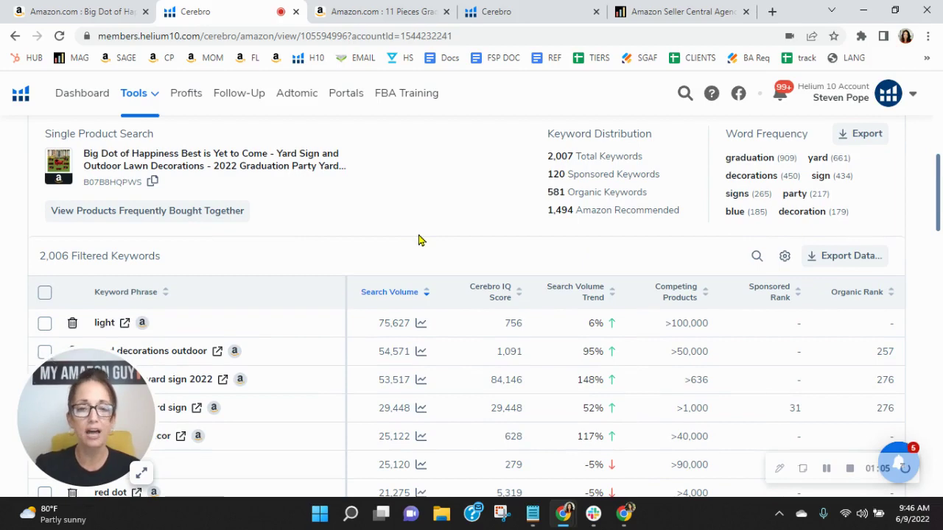
scroll(421, 238, "down", 1)
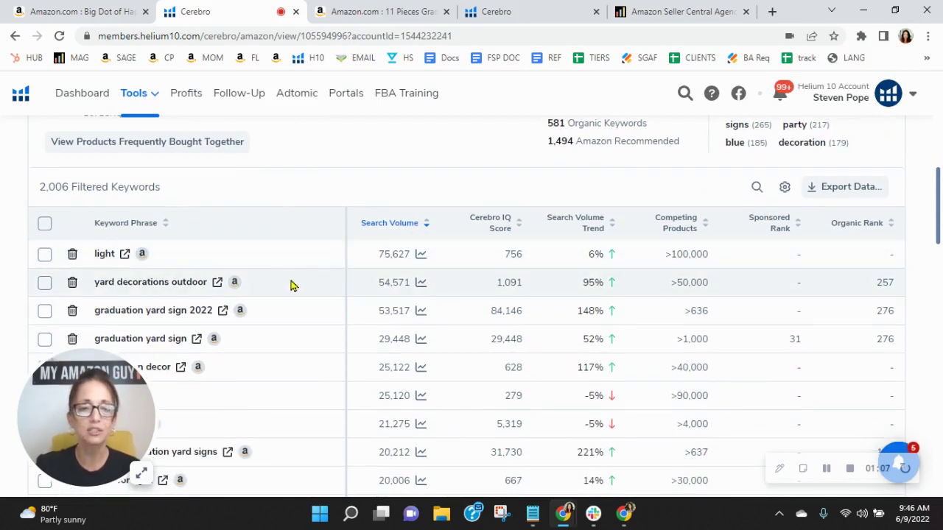
scroll(295, 324, "down", 1)
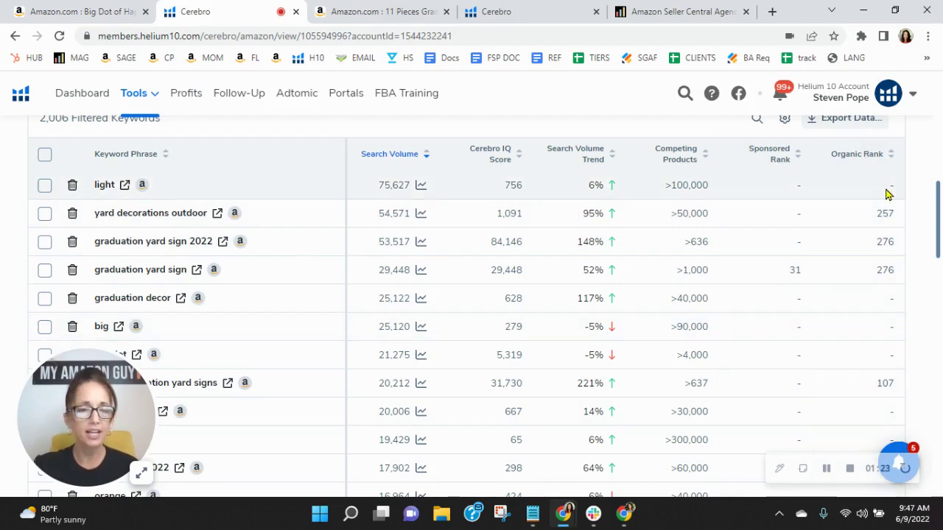
scroll(891, 214, "down", 3)
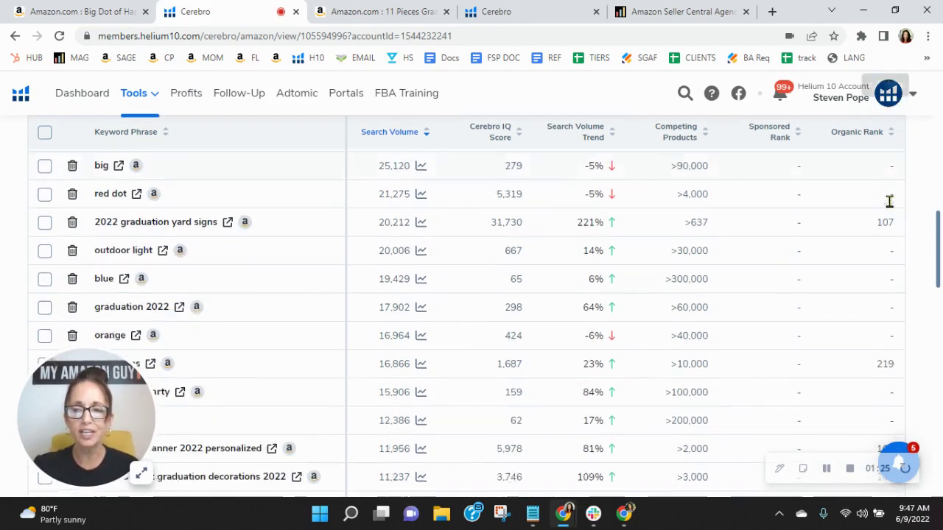
scroll(896, 243, "down", 5)
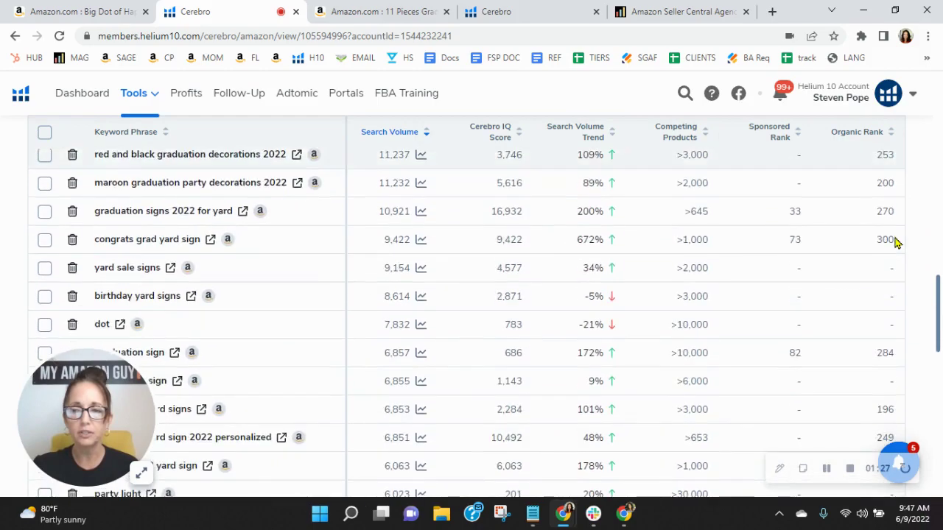
scroll(896, 244, "down", 7)
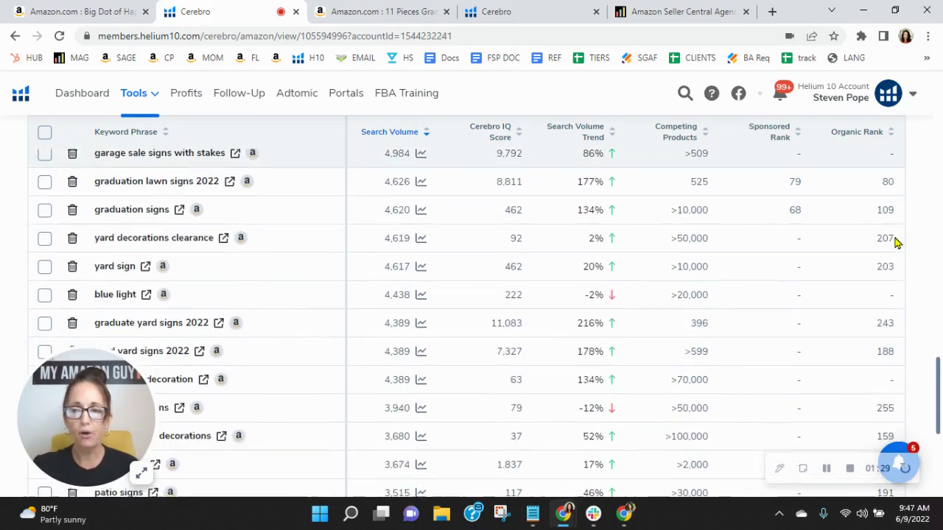
scroll(896, 244, "down", 4)
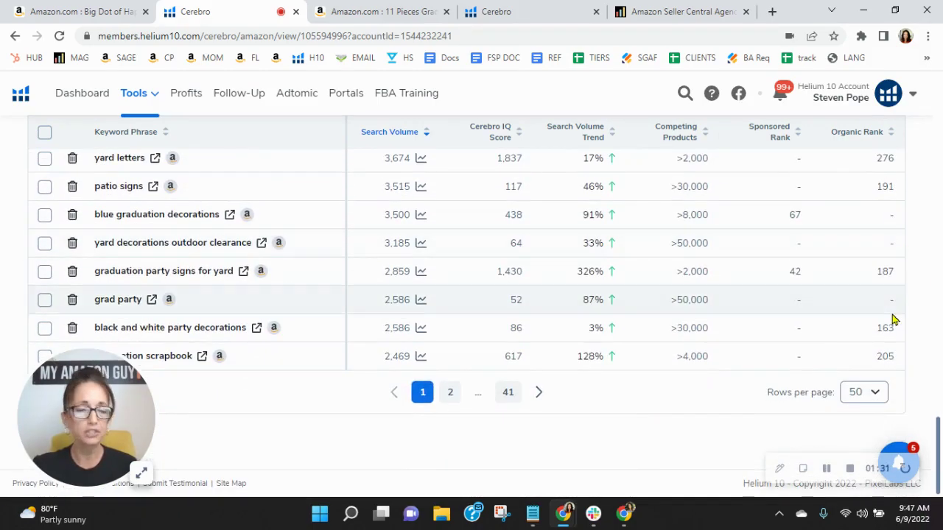
scroll(885, 256, "up", 10)
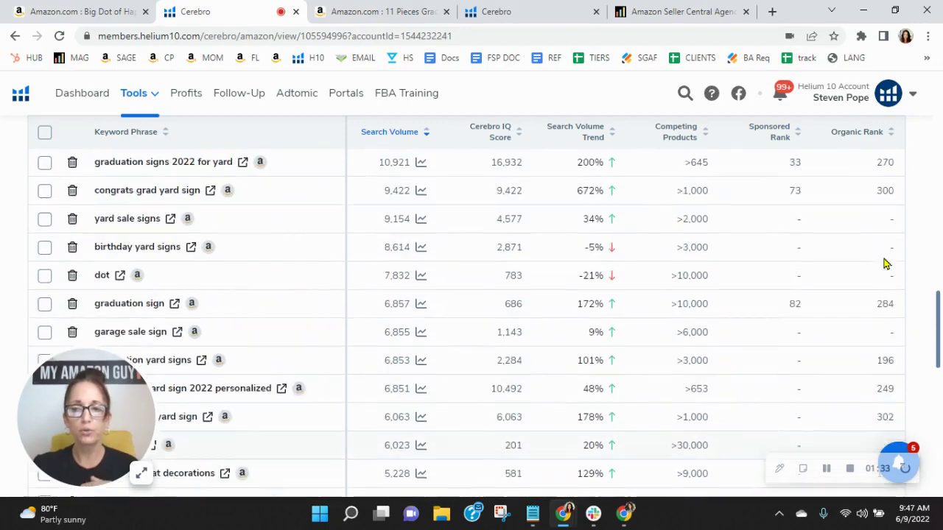
scroll(886, 263, "up", 3)
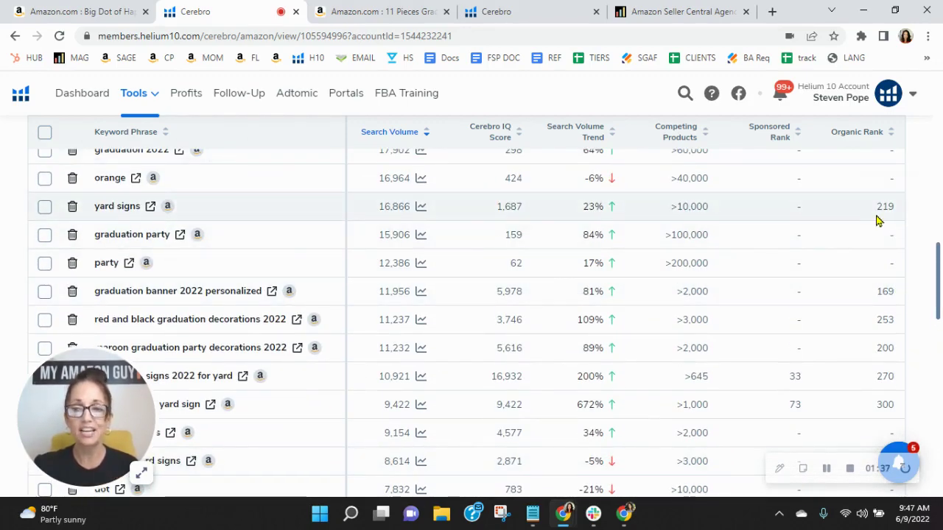
scroll(879, 221, "up", 1)
scroll(878, 221, "up", 4)
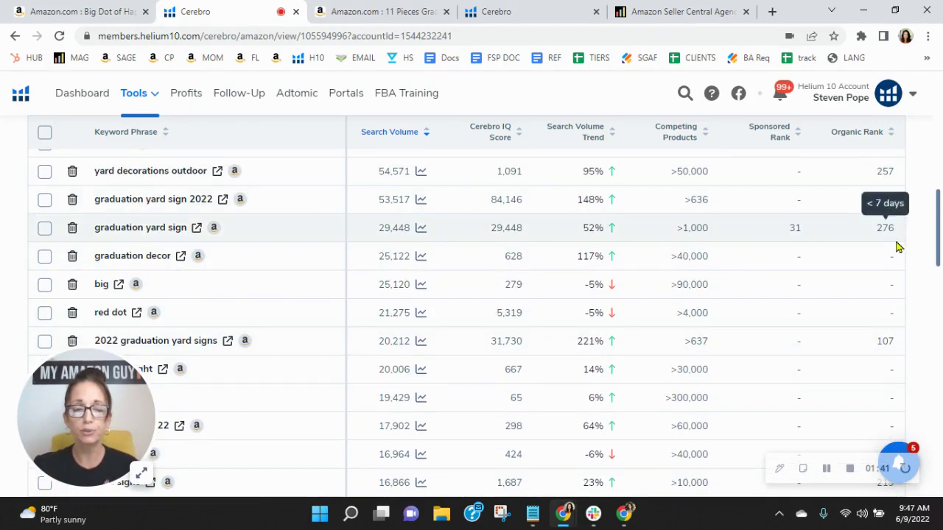
mouse_move(891, 206)
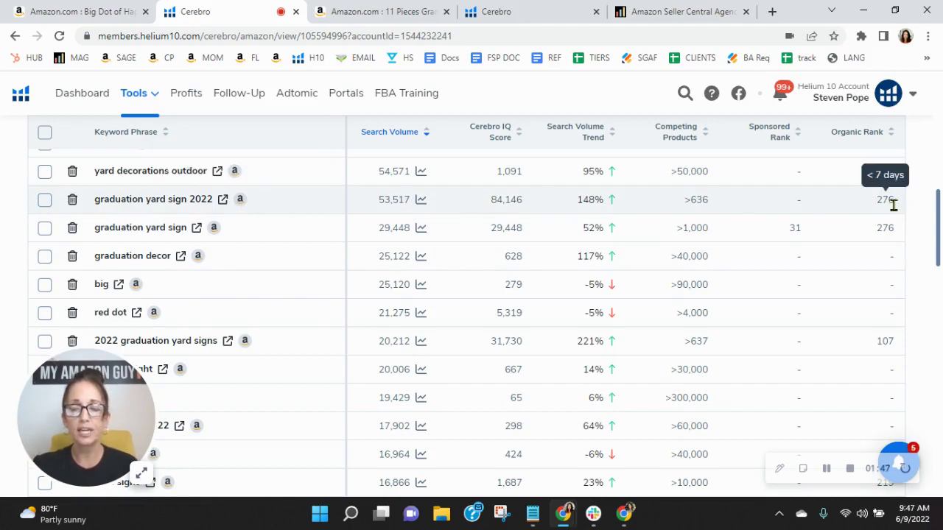
- Open Amazon results for 'graduation yard sign 2022' and run Helium 10 Xray on them
left_click(223, 200)
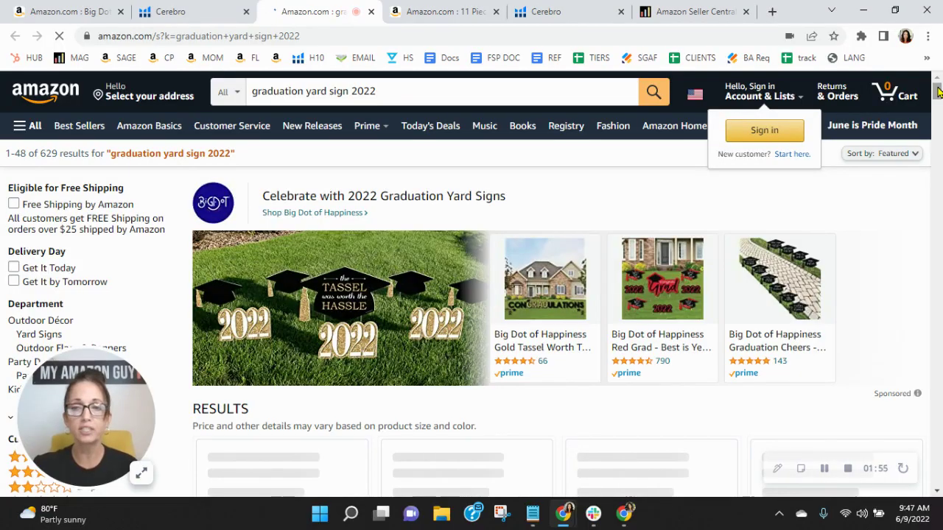
mouse_move(937, 90)
left_mouse_down()
mouse_move(937, 156)
mouse_move(937, 90)
left_mouse_up()
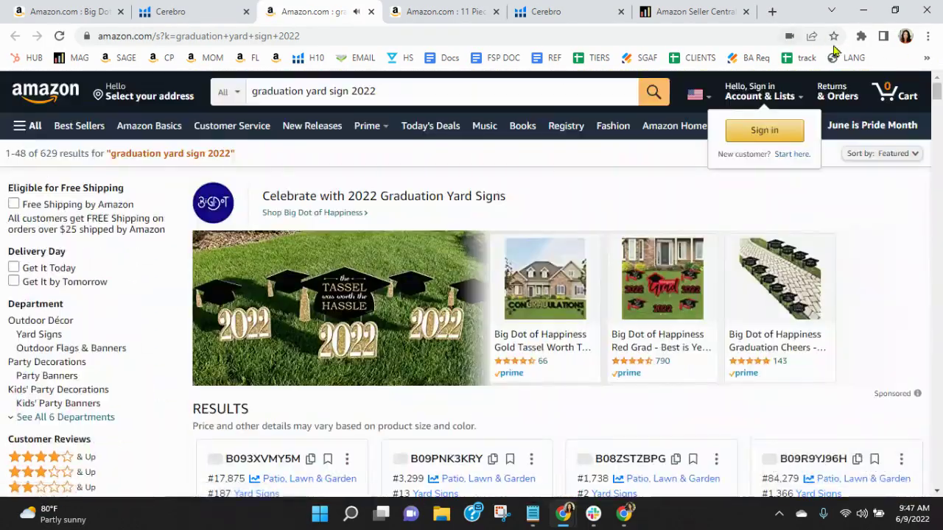
left_click(861, 36)
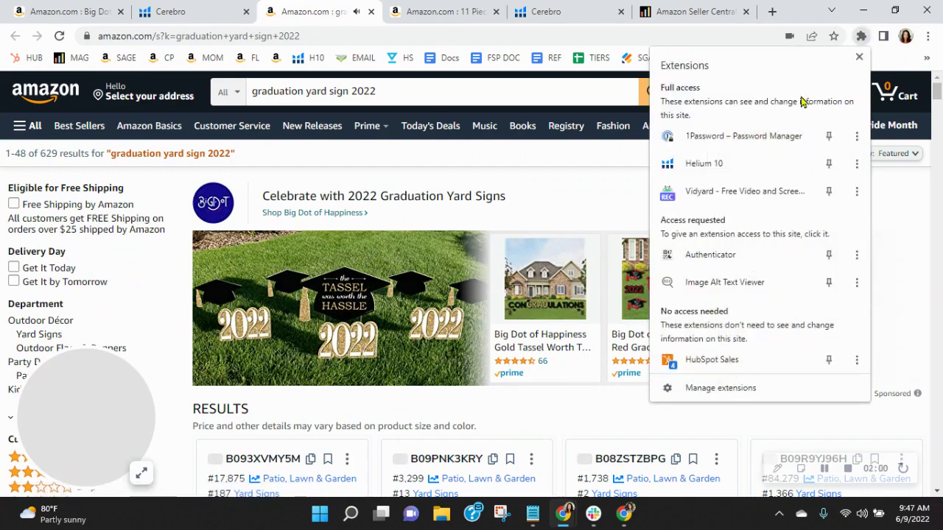
left_click(745, 168)
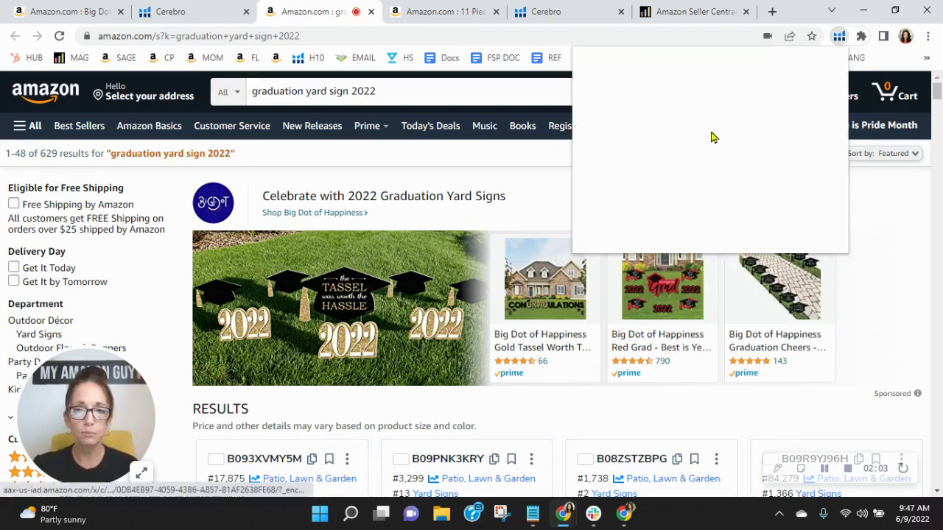
left_click(630, 163)
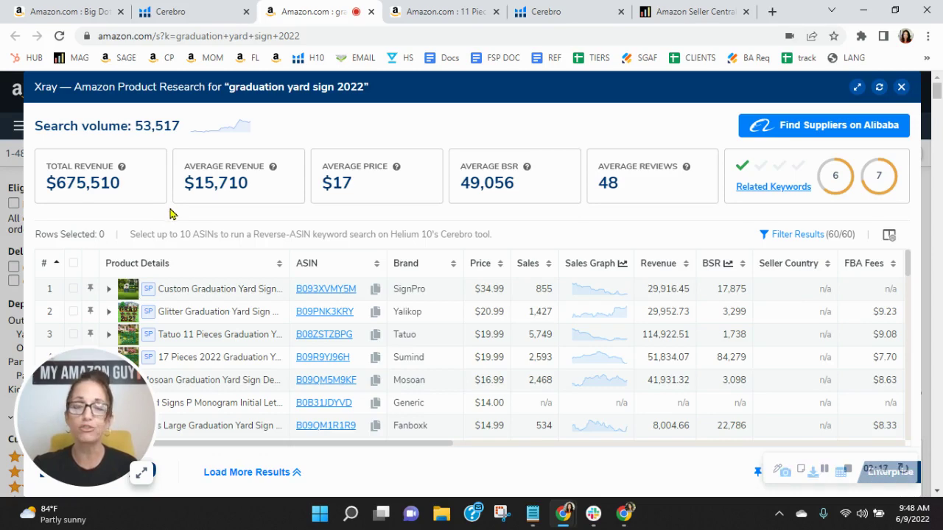
- Compare the Cerebro keywords with the Xray results, then view the Tatuo 11 Pieces listing
left_click(190, 5)
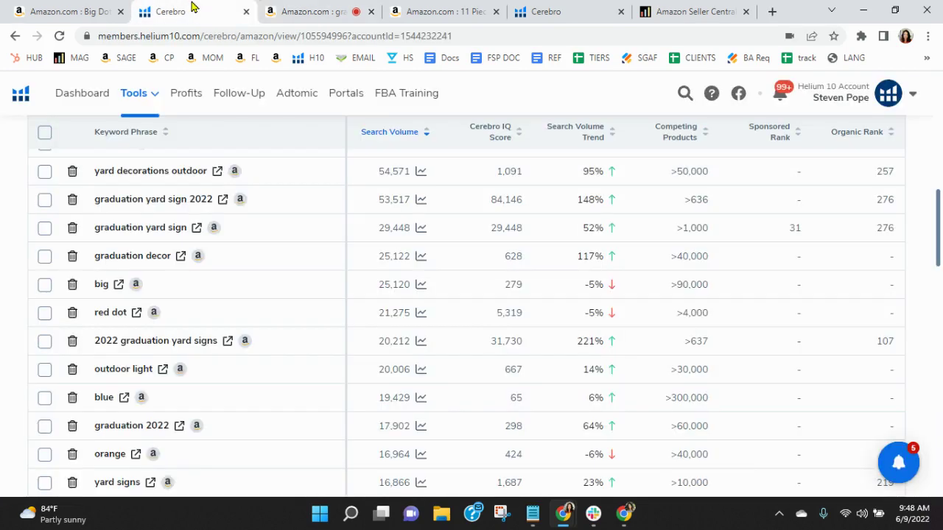
left_click(339, 9)
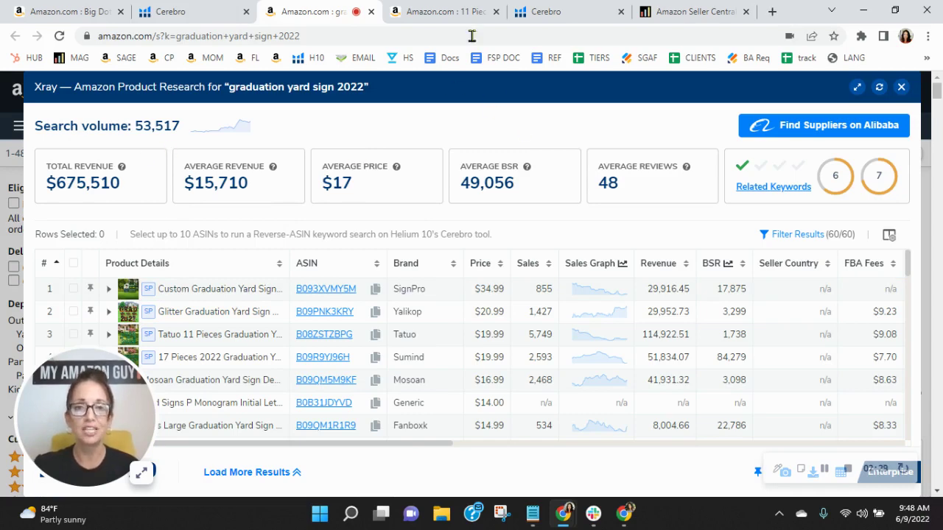
left_click(453, 13)
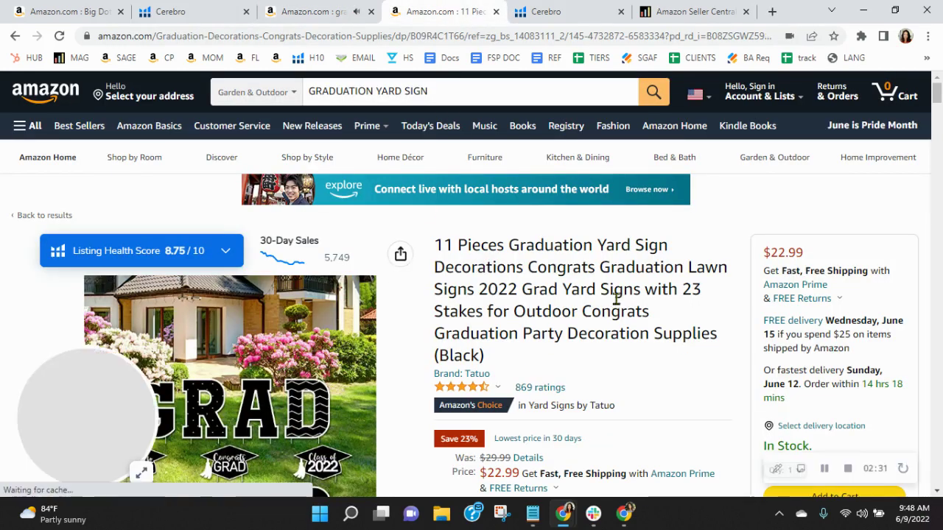
- Select the whole 'graduation yard sign' query in Amazon's search box and dismiss the suggestions
left_click(448, 83)
triple_click(449, 83)
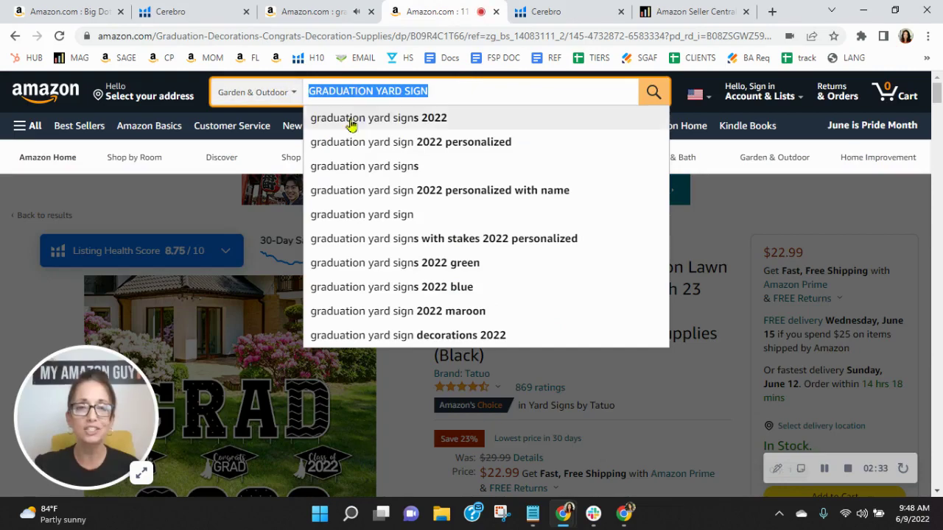
left_click(705, 298)
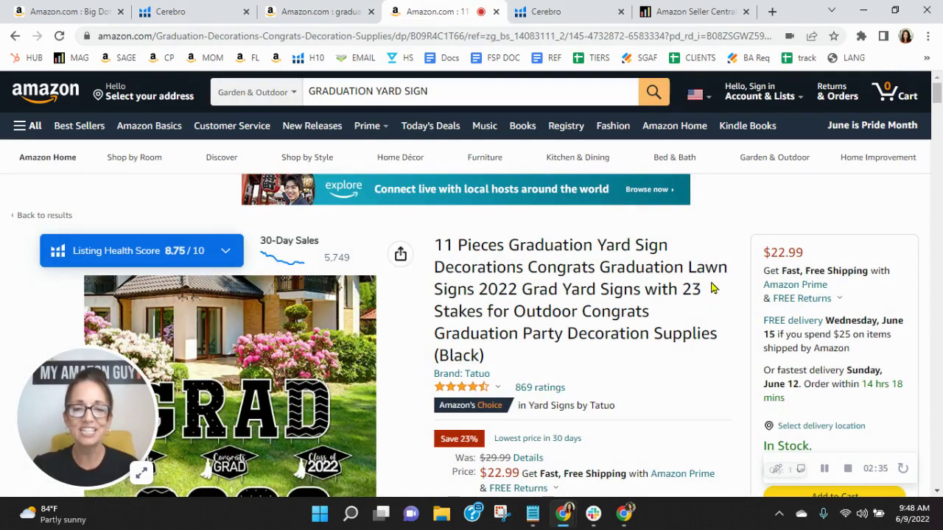
- Check the Cerebro results and the 11-piece competitor, then return to the Big Dot Red Grad listing
left_click(572, 11)
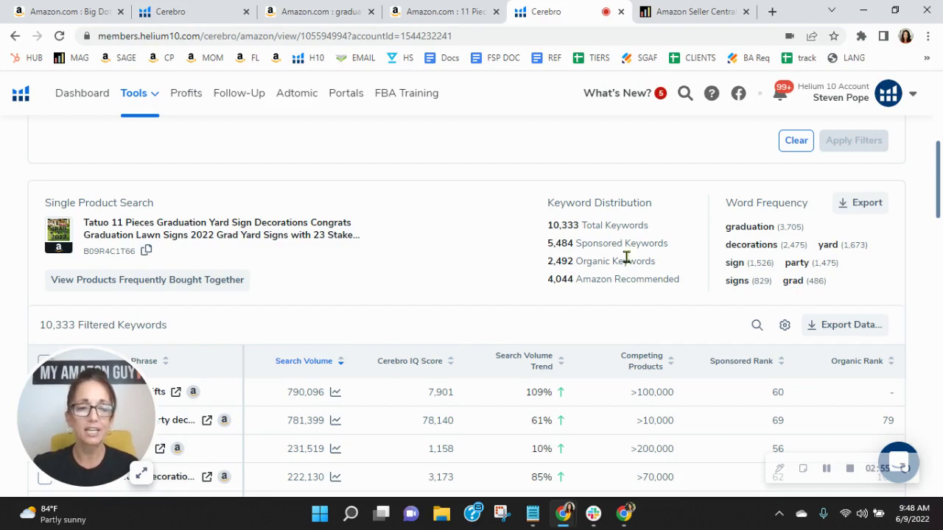
left_click(457, 11)
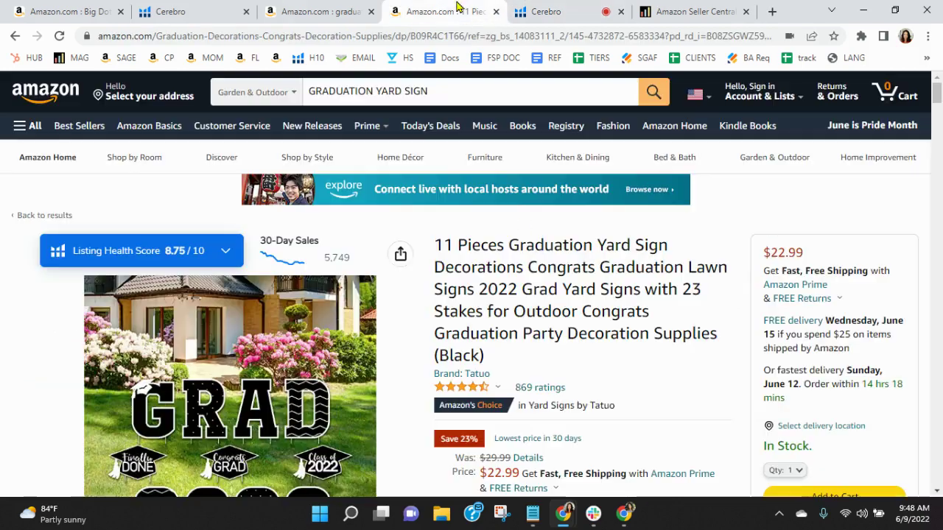
left_click(18, 9)
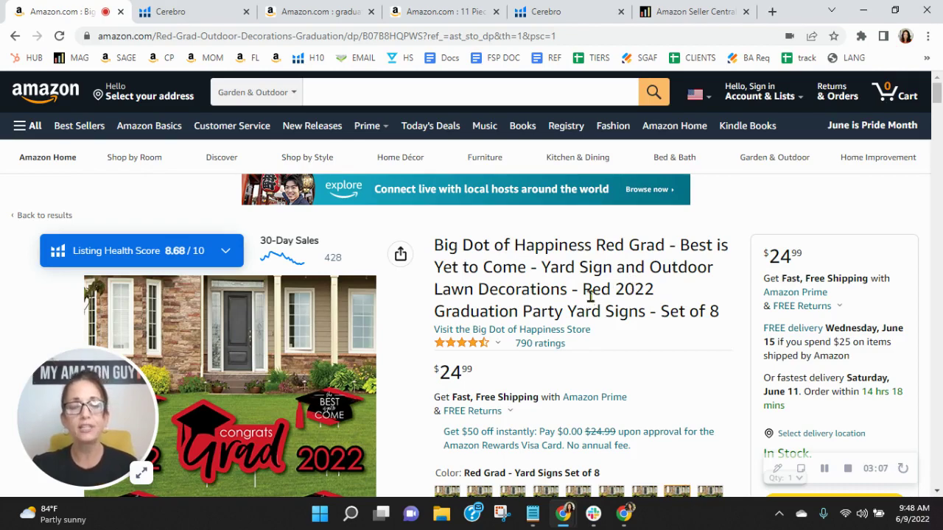
- Filter the Big Dot listing's Cerebro keywords to organic rank 20 to 50
left_click(170, 11)
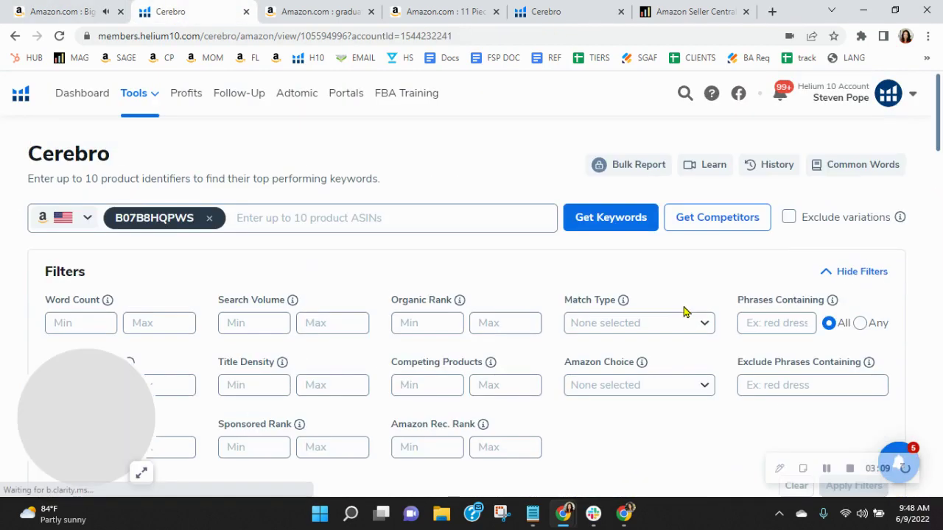
left_click(398, 323)
type("20")
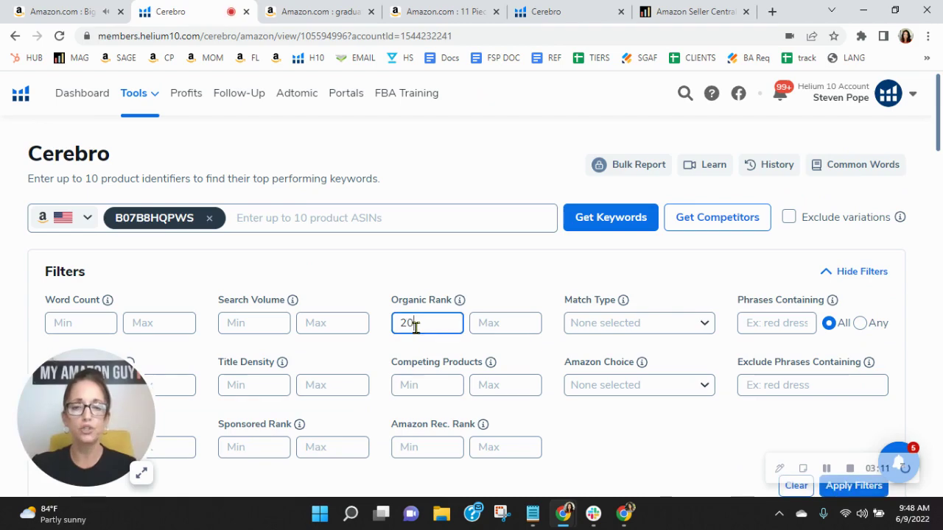
left_click(528, 324)
type("50")
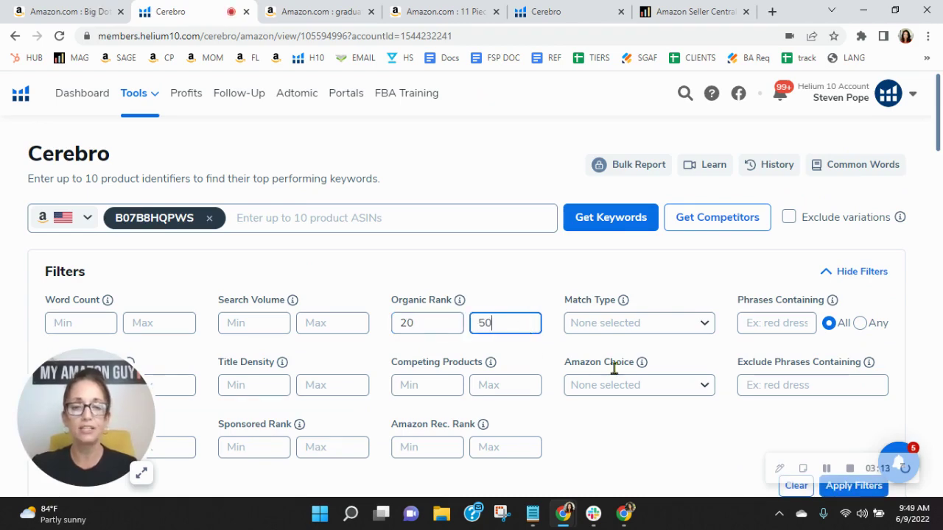
scroll(614, 368, "down", 2)
left_click(852, 357)
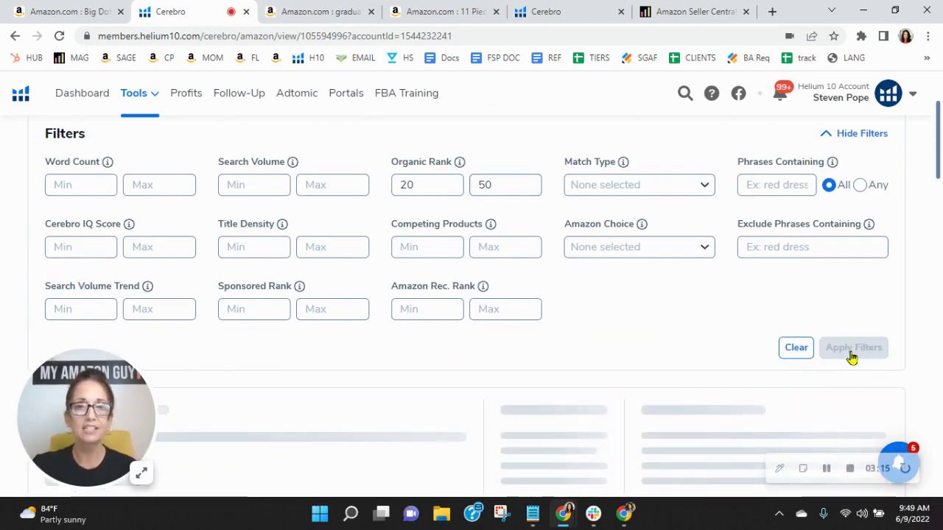
- Review the 40 filtered keywords, then go back to the Big Dot Amazon listing
scroll(473, 275, "down", 3)
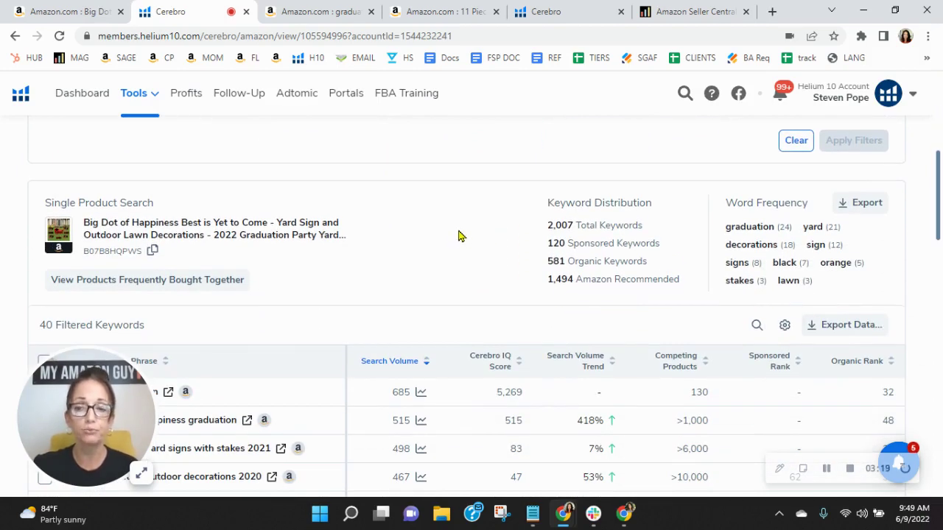
scroll(458, 236, "down", 1)
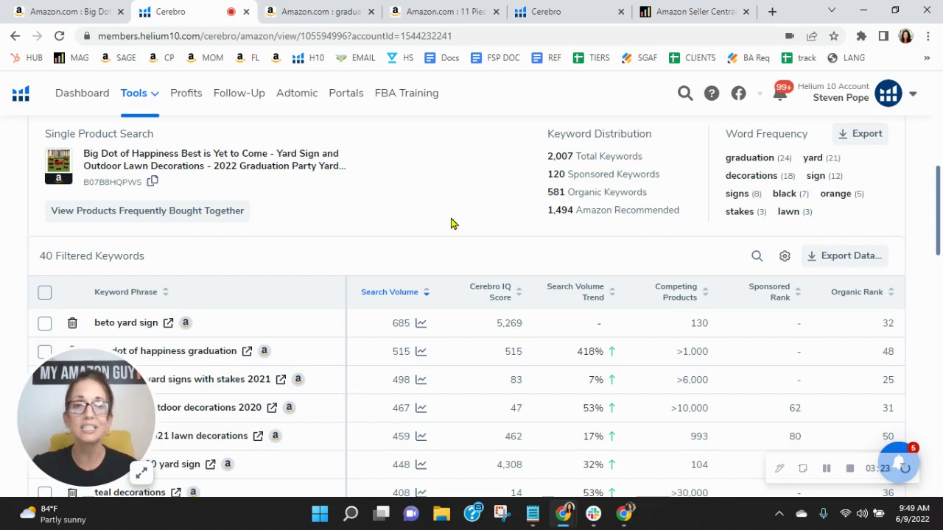
scroll(452, 223, "down", 1)
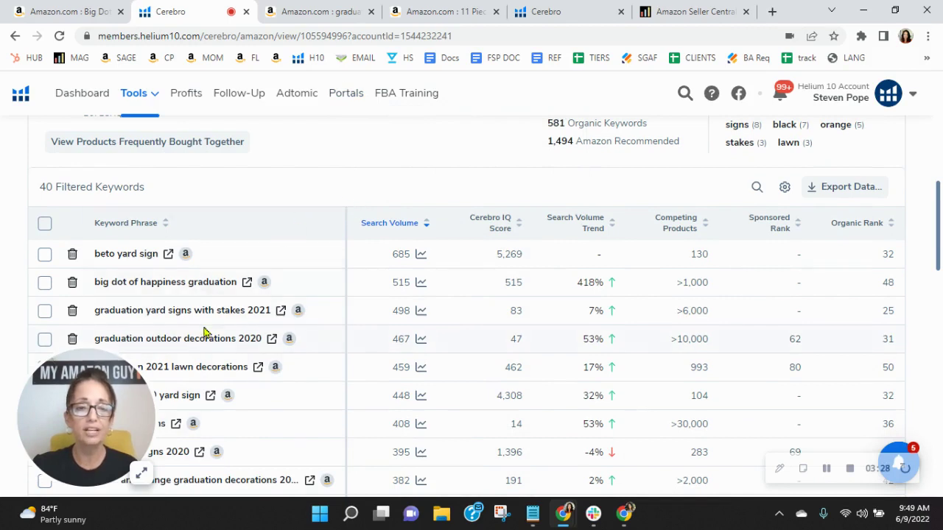
mouse_move(891, 287)
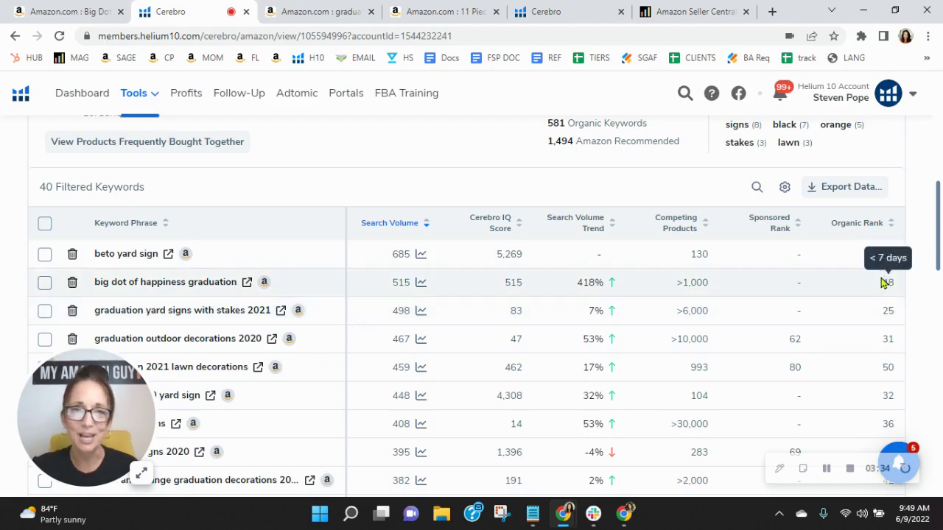
scroll(839, 291, "down", 5)
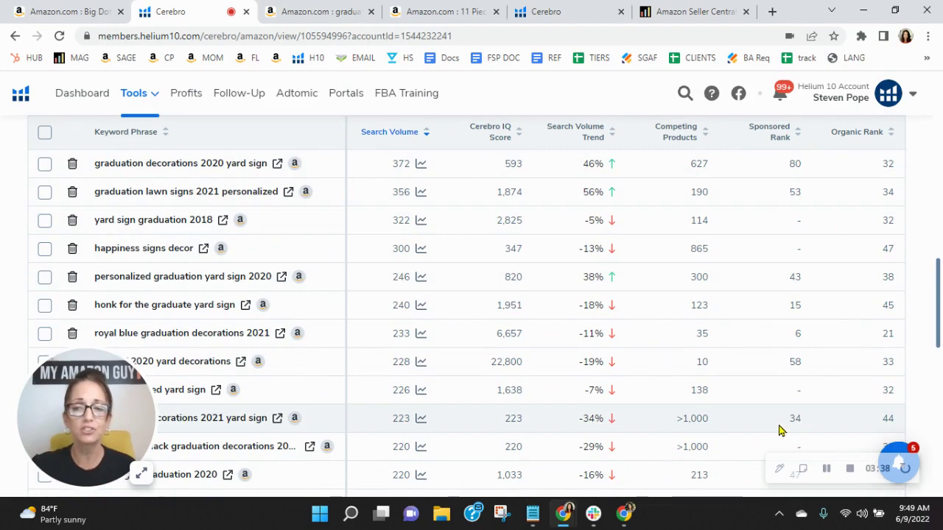
left_click(47, 7)
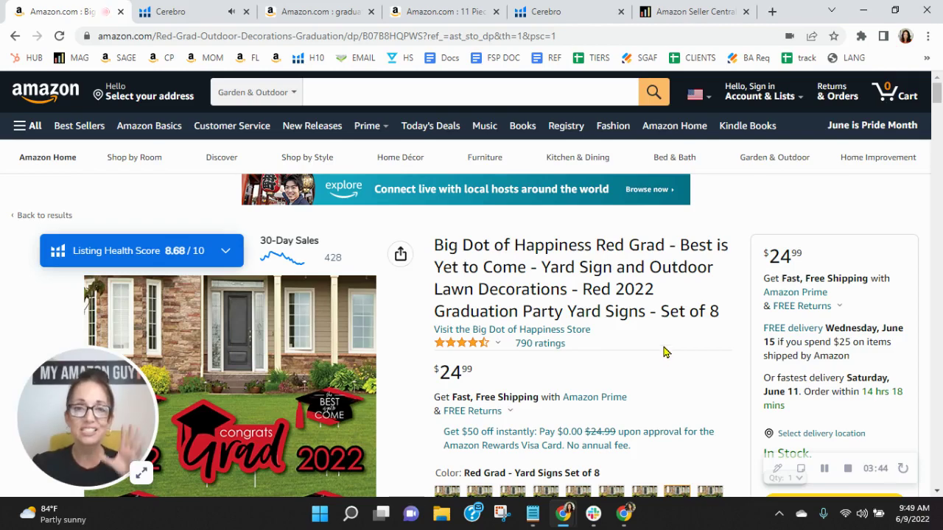
- Preview each gallery thumbnail, ending on the couple holding 2022 graduation signs
mouse_move(144, 407)
left_click_drag(144, 408, 802, 177)
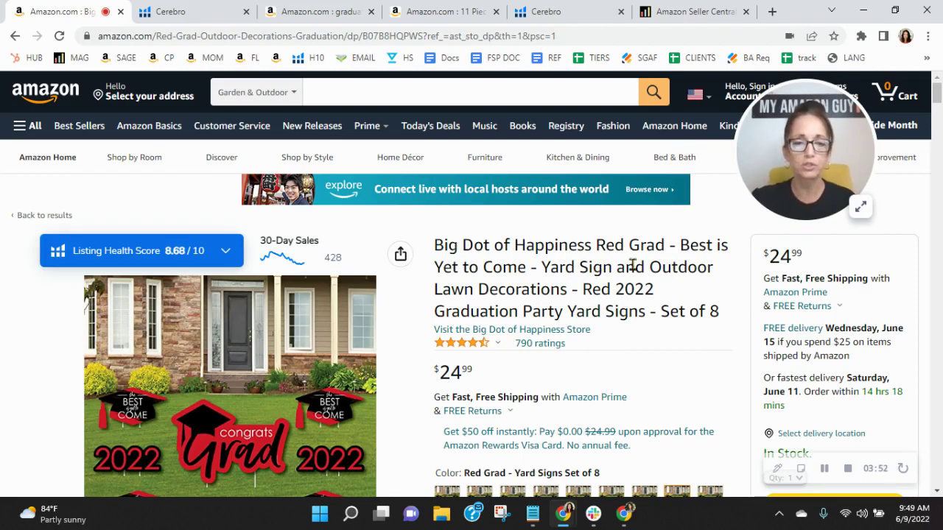
scroll(633, 266, "down", 1)
scroll(609, 219, "down", 1)
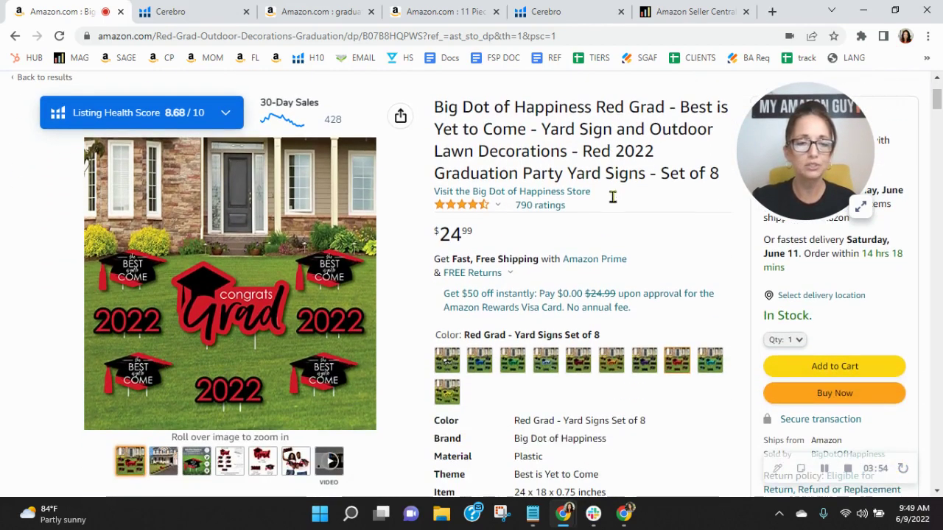
mouse_move(165, 465)
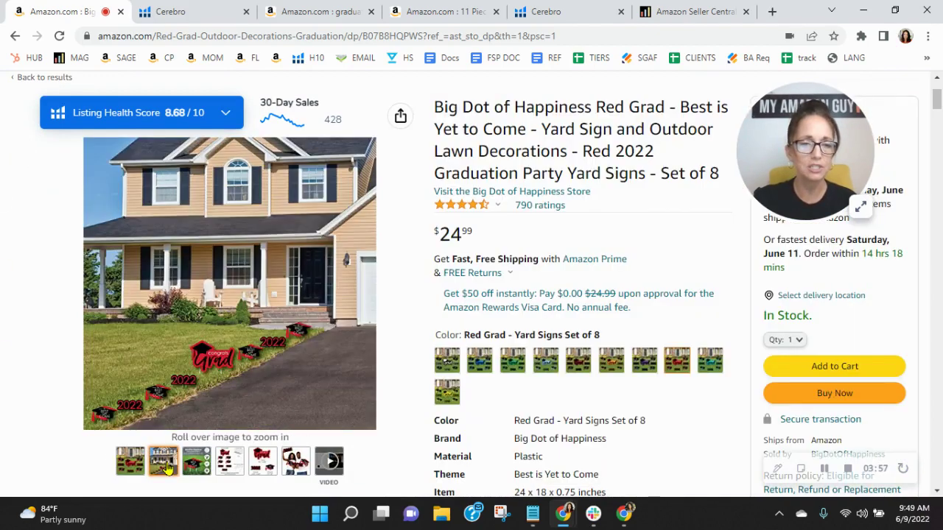
mouse_move(199, 466)
mouse_move(243, 460)
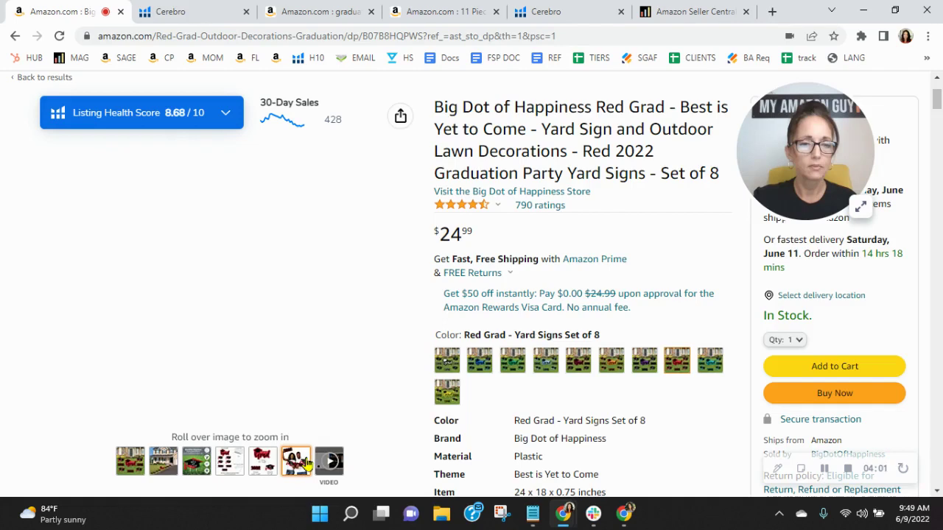
mouse_move(302, 464)
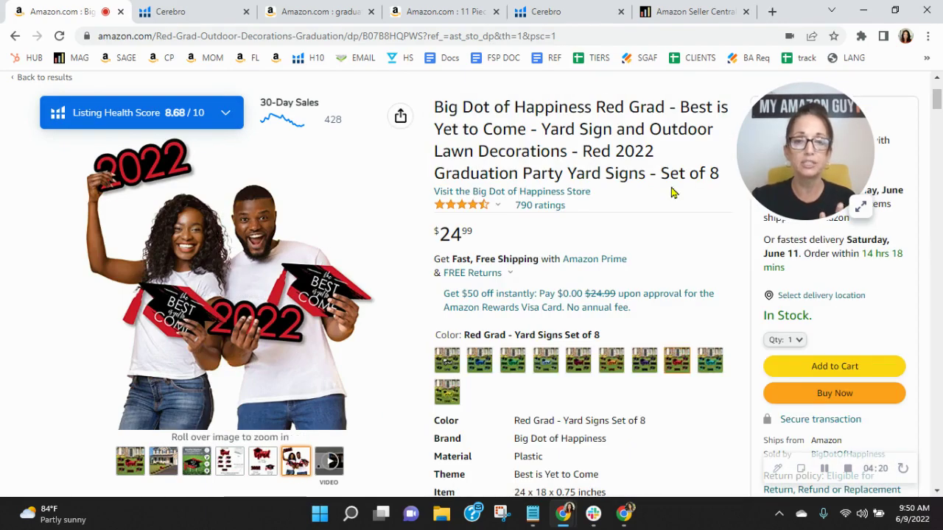
scroll(673, 194, "up", 2)
- Expand the 8.68/10 health score's listing-text checks and highlight the first About this item bullet
left_click(161, 250)
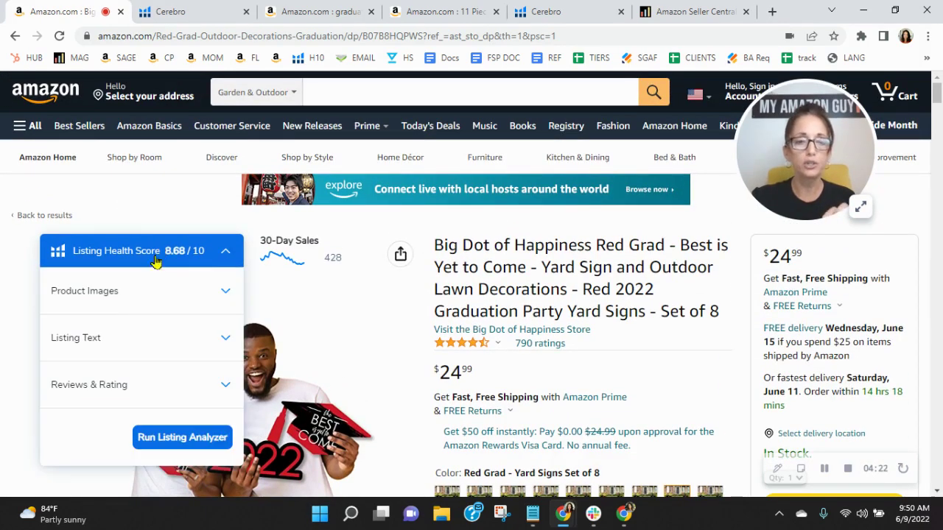
left_click(111, 339)
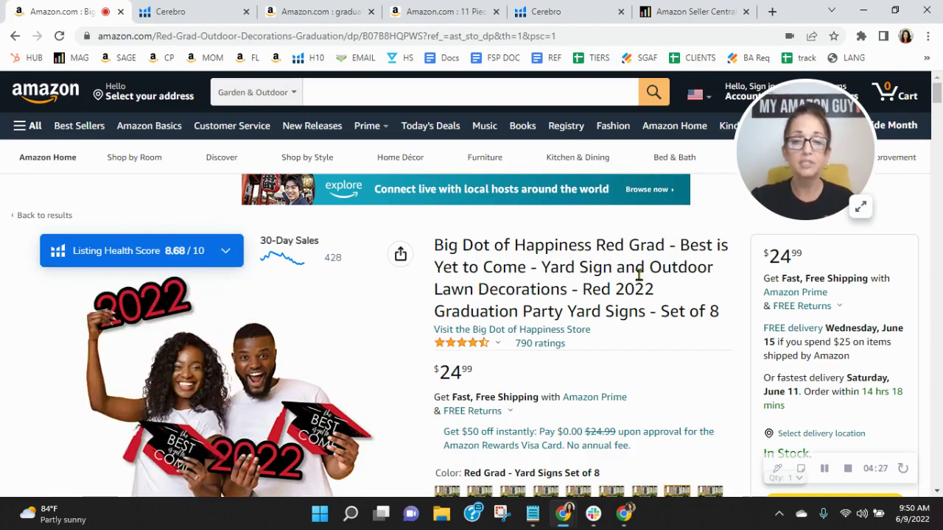
scroll(639, 274, "down", 2)
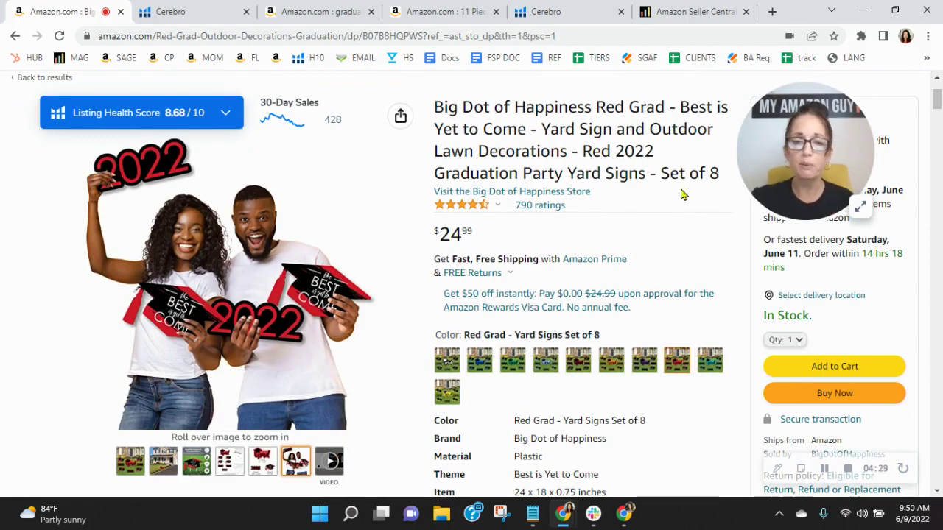
scroll(681, 194, "down", 7)
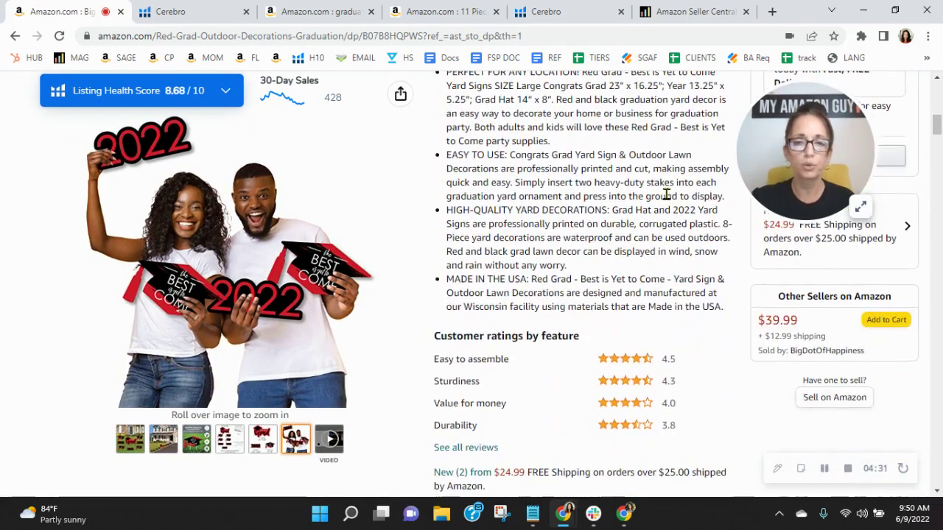
scroll(609, 280, "up", 2)
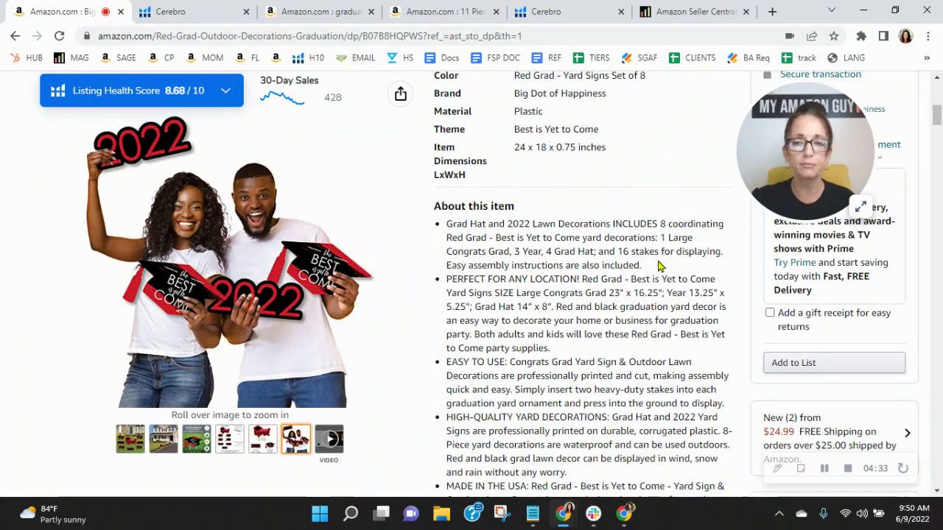
left_click_drag(658, 273, 438, 234)
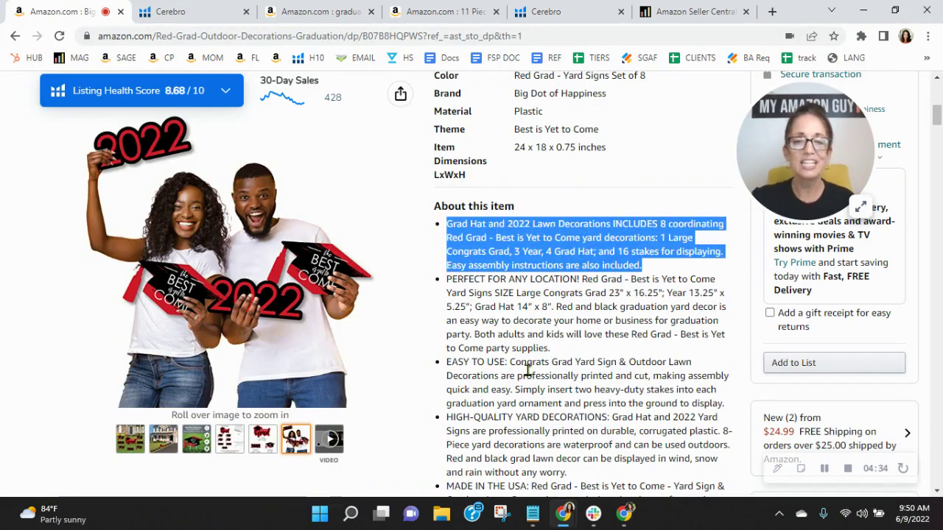
- Scroll past the Helium 10 calculators and Buy it with section to the Explore more from Big Dot of Happiness carousel
scroll(529, 372, "down", 2)
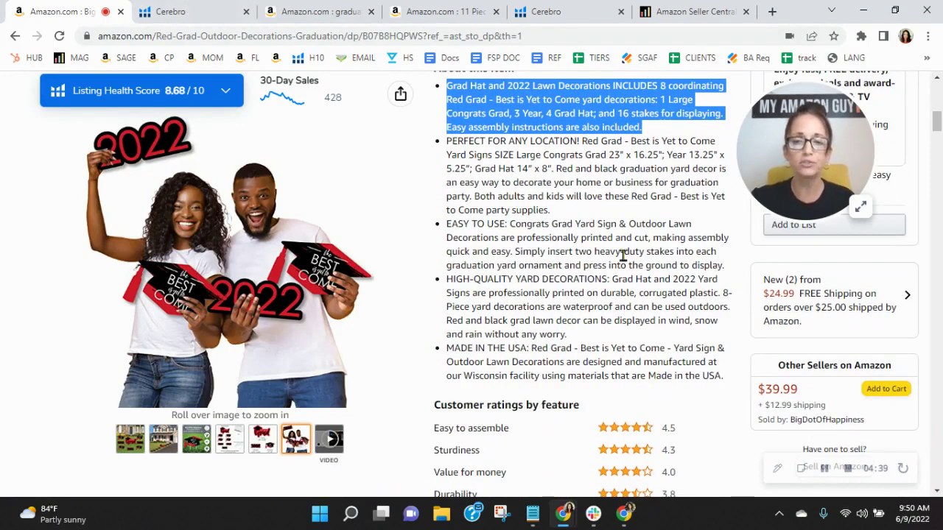
scroll(623, 259, "down", 10)
scroll(623, 259, "down", 2)
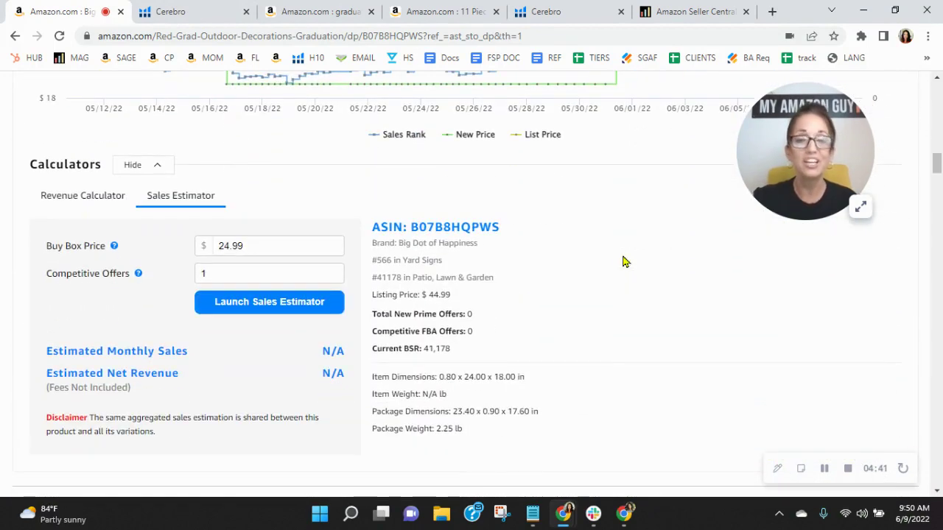
scroll(711, 286, "down", 1)
scroll(711, 287, "down", 6)
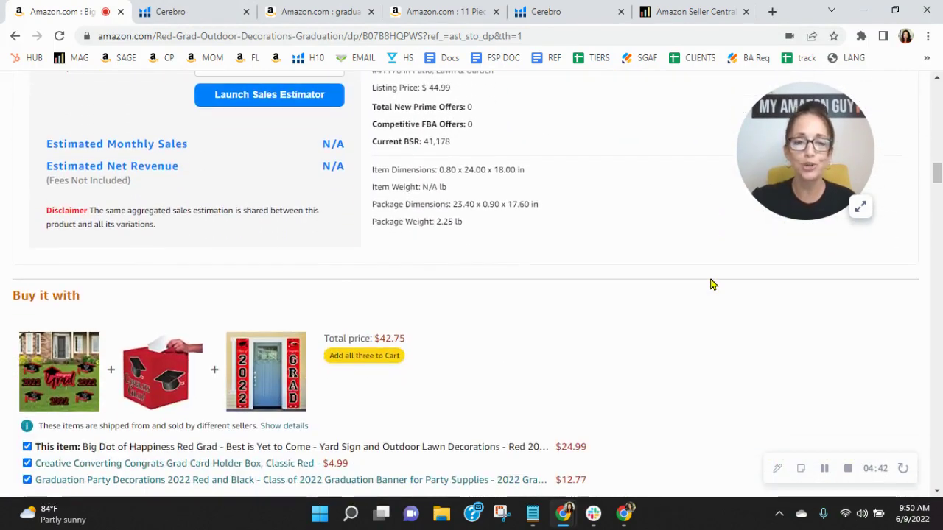
scroll(705, 277, "down", 8)
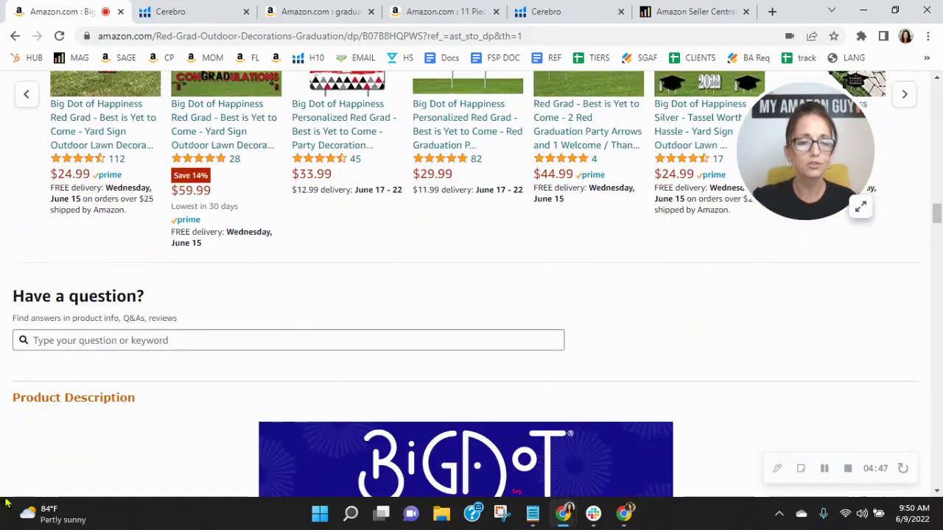
scroll(816, 363, "up", 3)
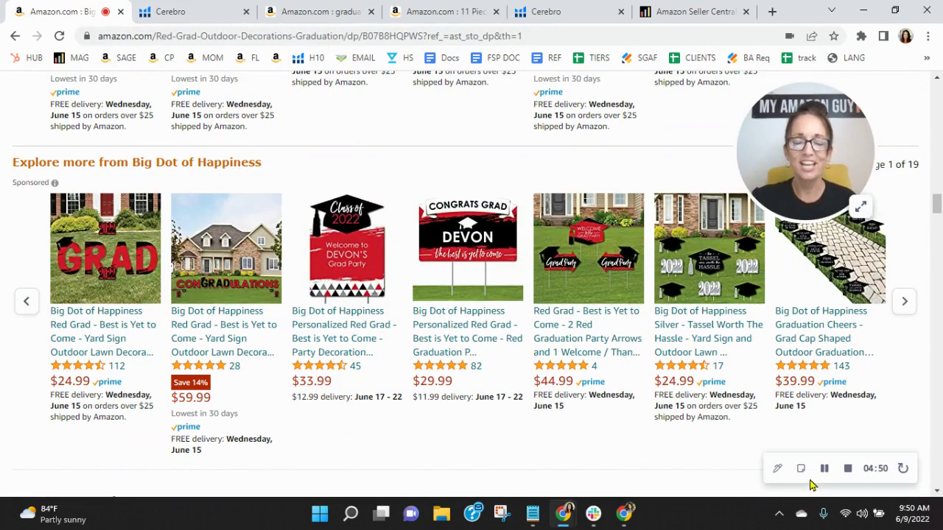
scroll(806, 442, "down", 2)
scroll(796, 396, "down", 1)
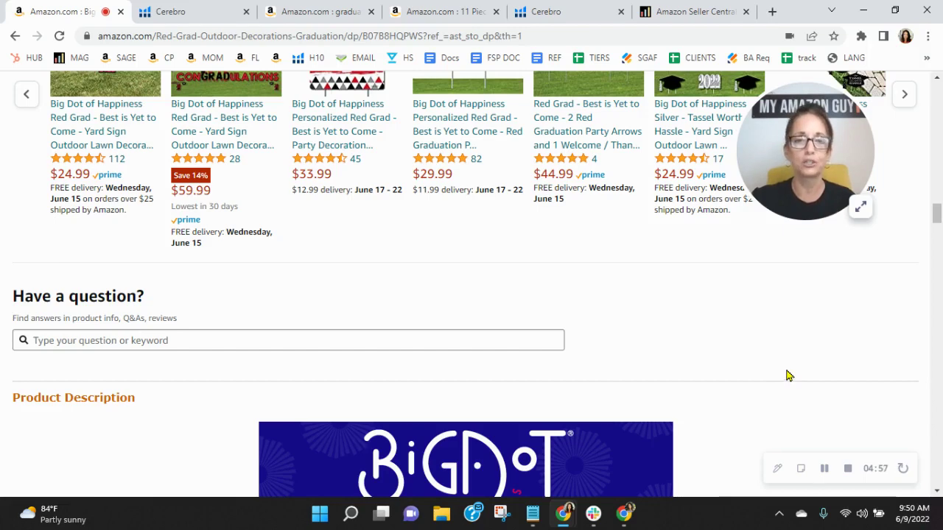
scroll(788, 375, "up", 1)
scroll(801, 400, "up", 2)
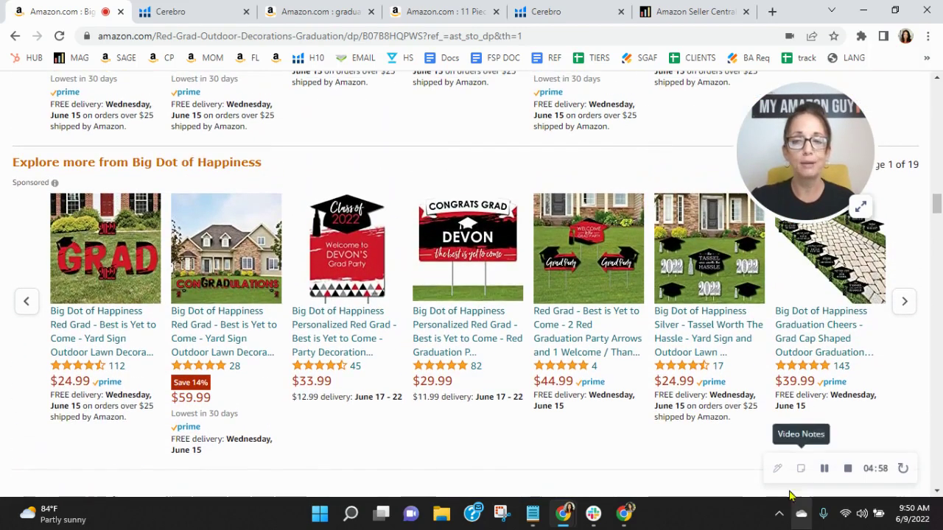
left_click(124, 64)
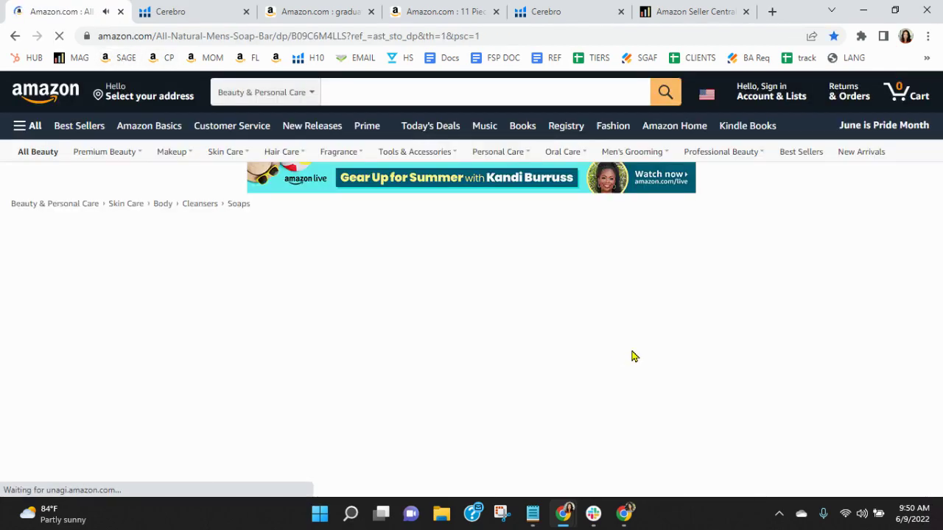
scroll(698, 344, "down", 20)
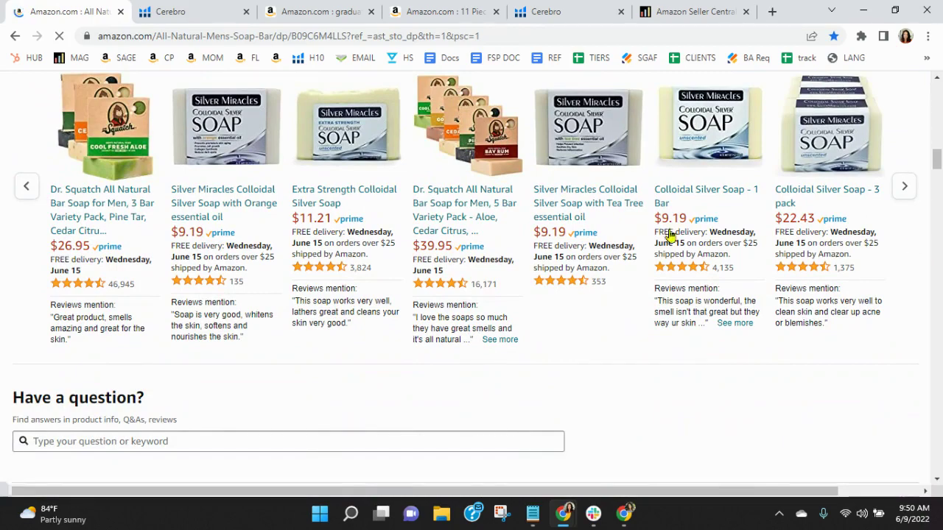
scroll(631, 306, "down", 5)
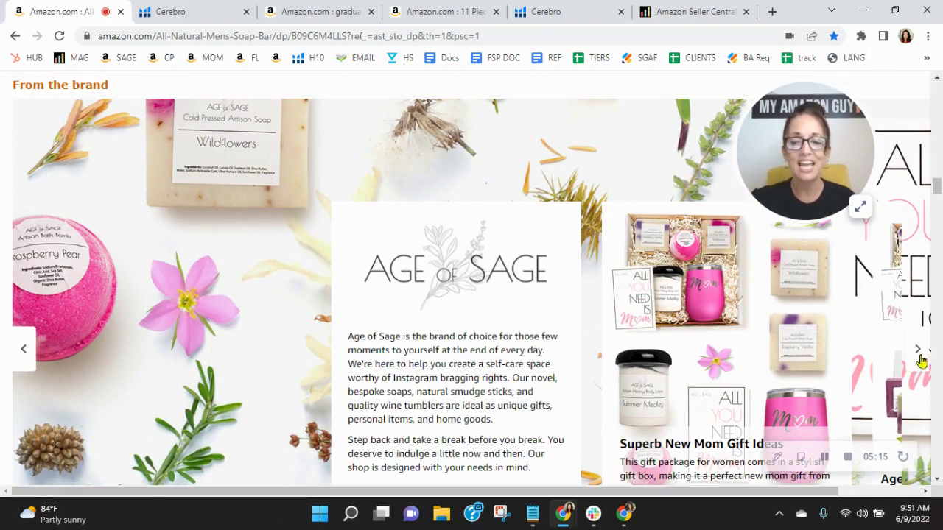
left_click(917, 357)
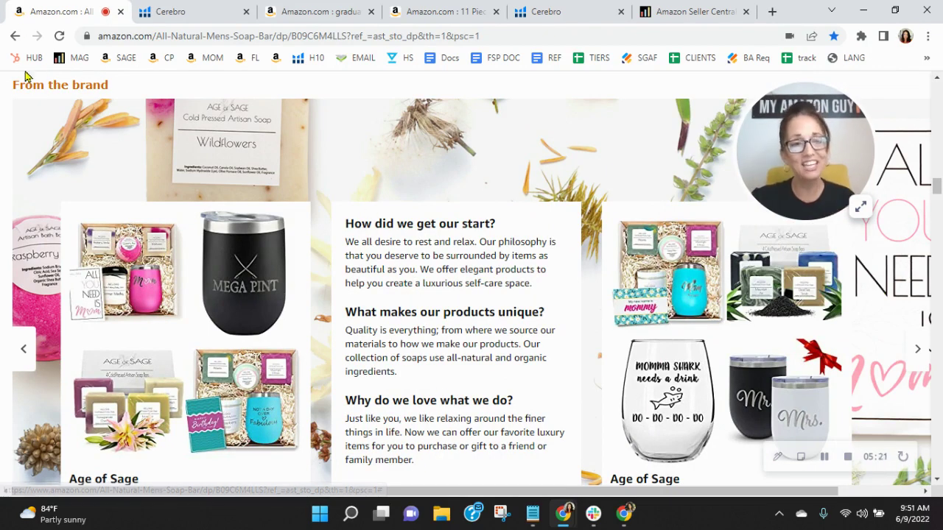
left_click(13, 35)
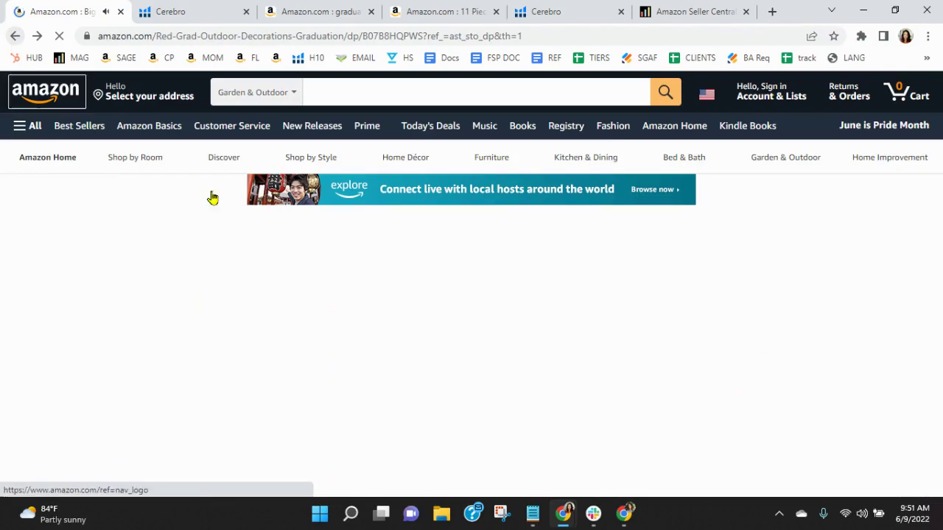
- Turn on the Image Alt Text Viewer extension for the listing's description images
scroll(931, 241, "down", 2)
scroll(932, 241, "down", 15)
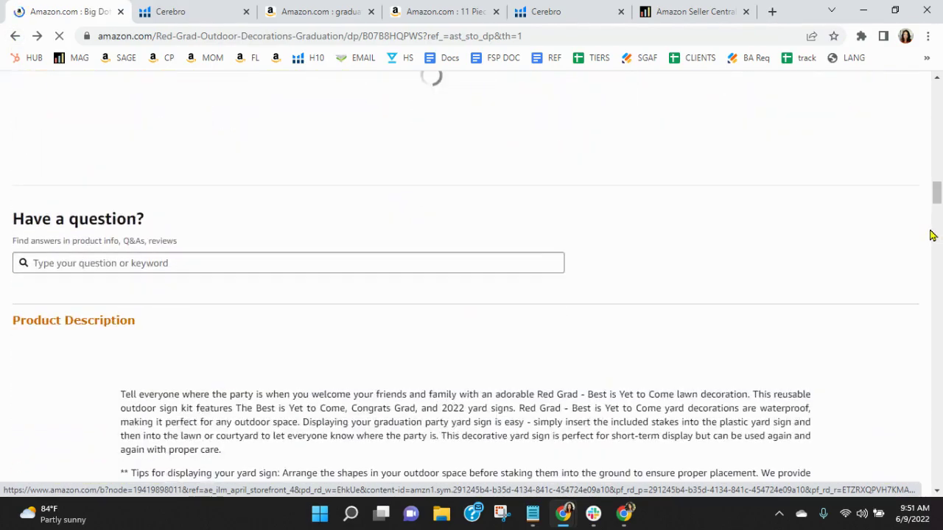
scroll(931, 236, "down", 6)
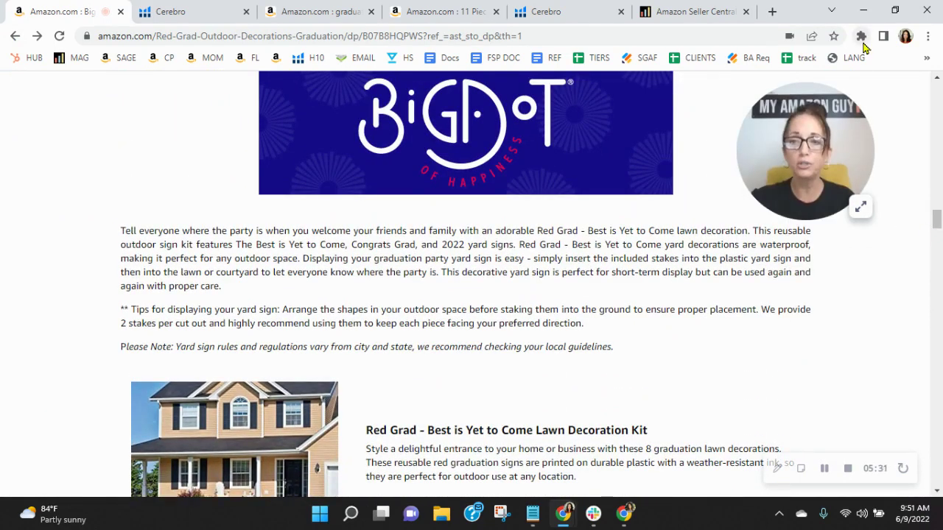
left_click(861, 36)
left_click(724, 282)
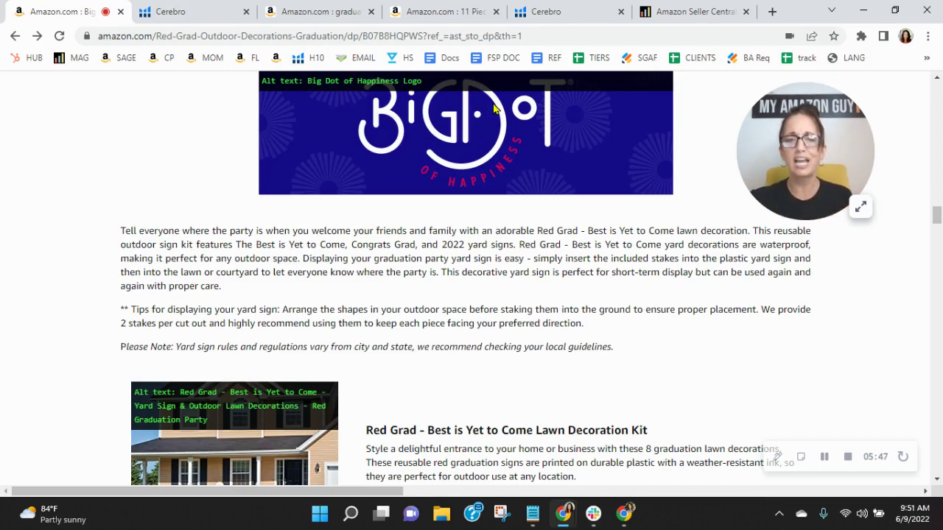
- Review the alt text through the A+ content and brand story, then open My Amazon Guy's Full Service Management page
scroll(484, 134, "down", 2)
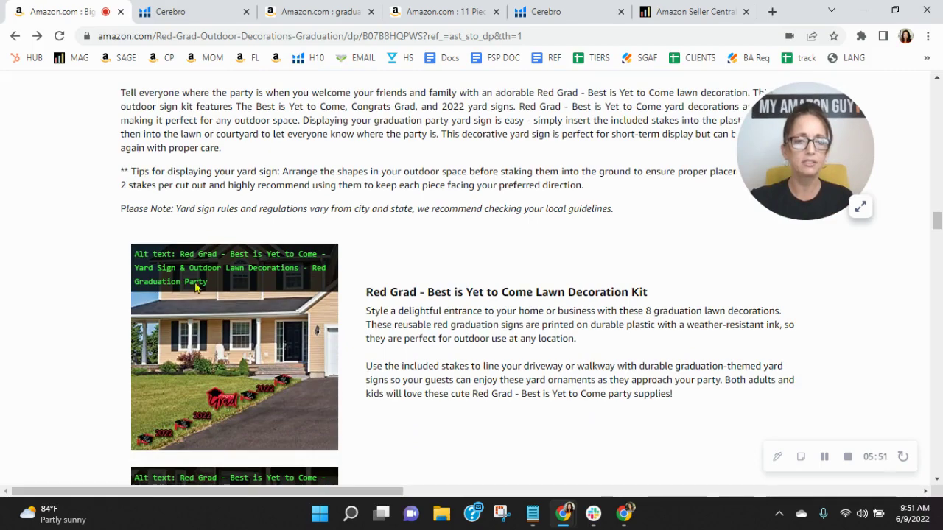
scroll(579, 273, "down", 8)
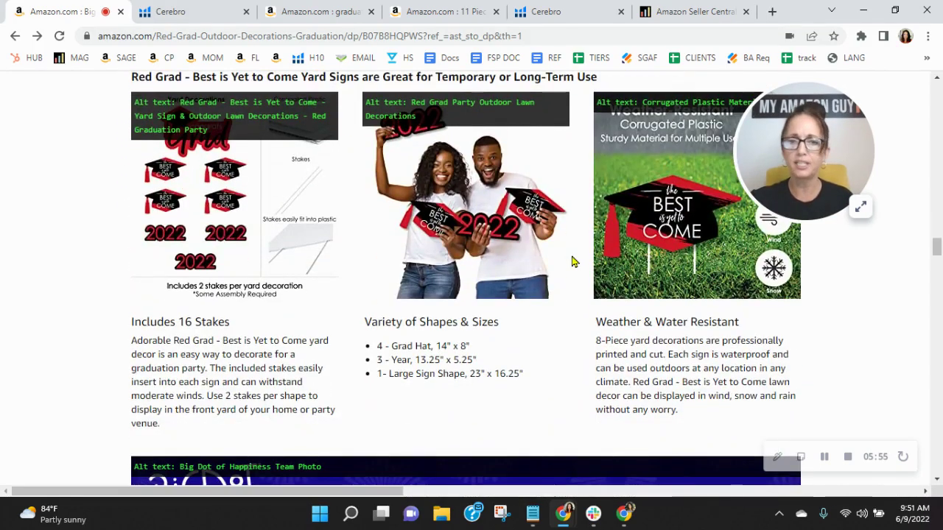
scroll(574, 262, "down", 5)
scroll(574, 262, "down", 4)
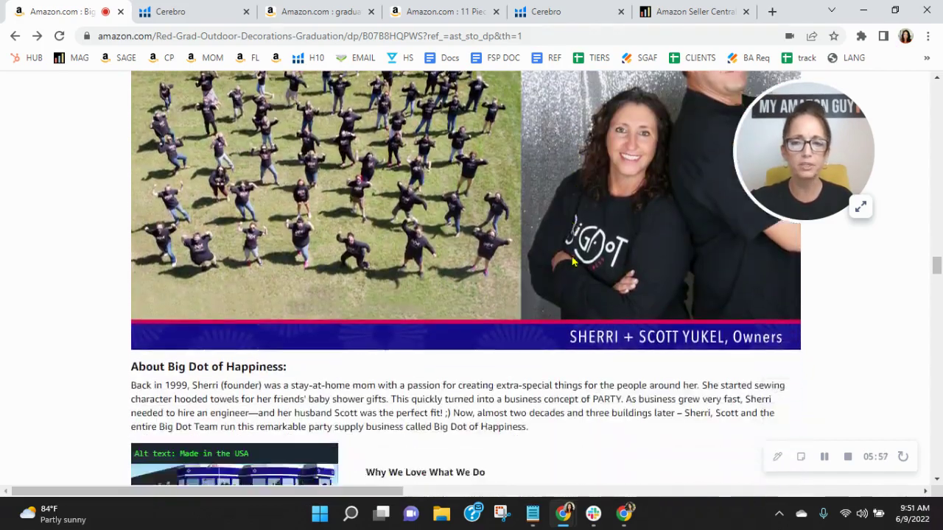
scroll(574, 261, "up", 5)
scroll(573, 262, "down", 3)
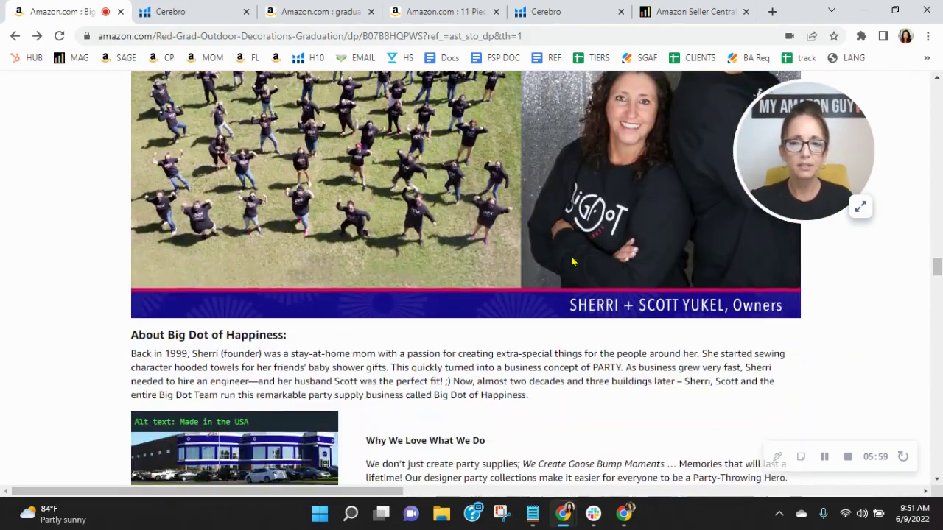
scroll(574, 261, "up", 4)
scroll(574, 261, "down", 6)
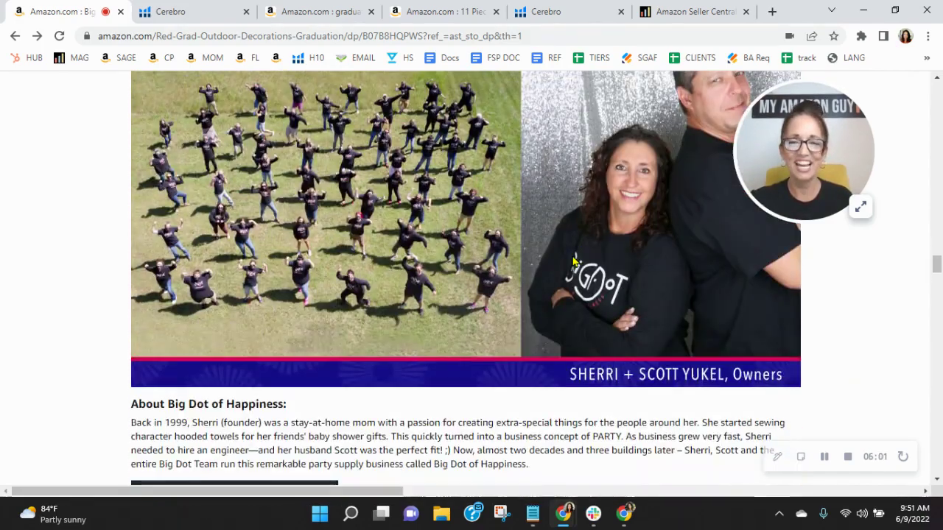
scroll(573, 261, "down", 3)
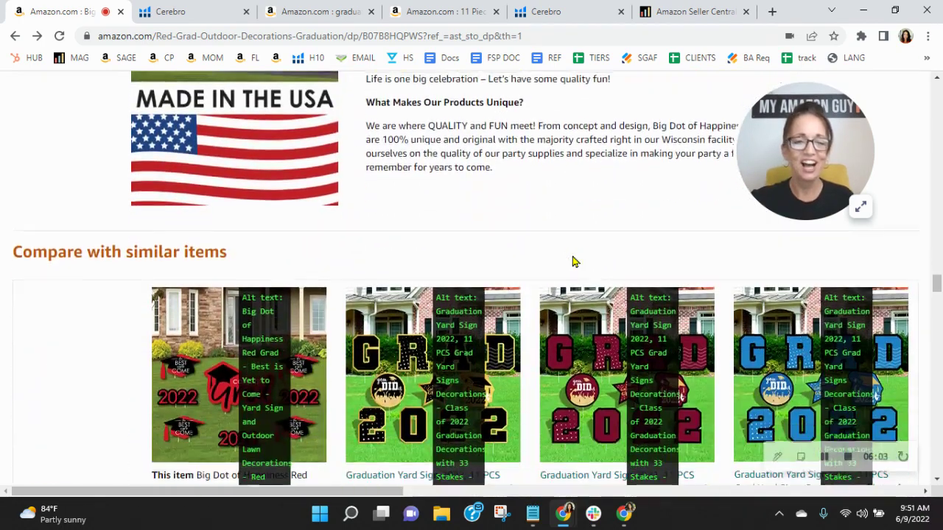
scroll(564, 202, "up", 2)
scroll(566, 207, "up", 2)
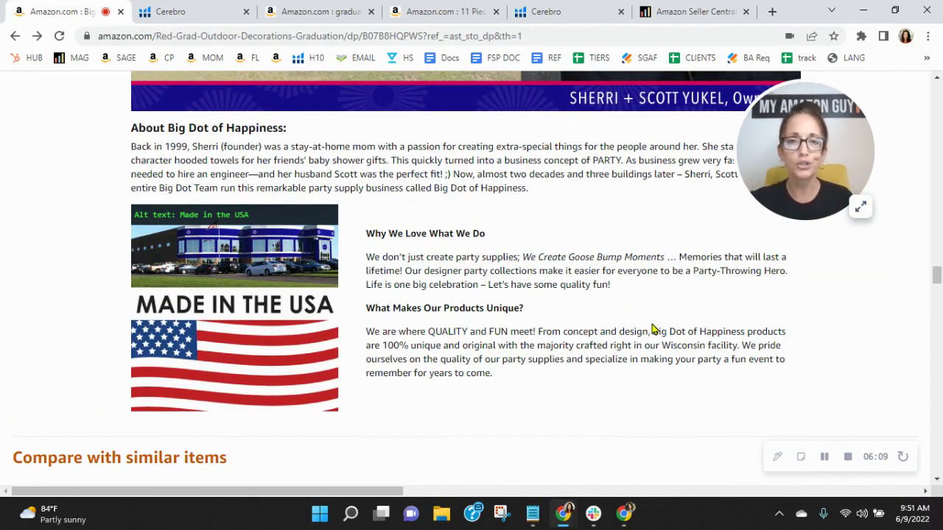
left_click(692, 10)
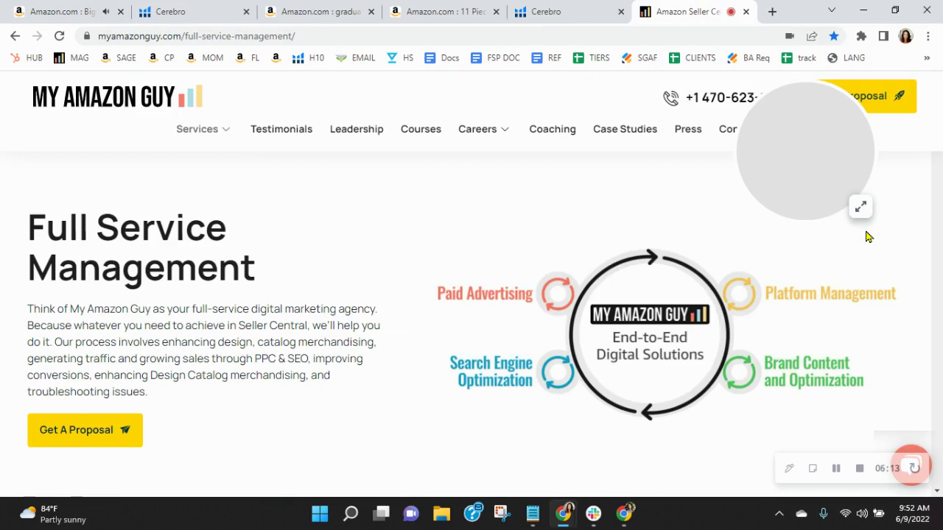